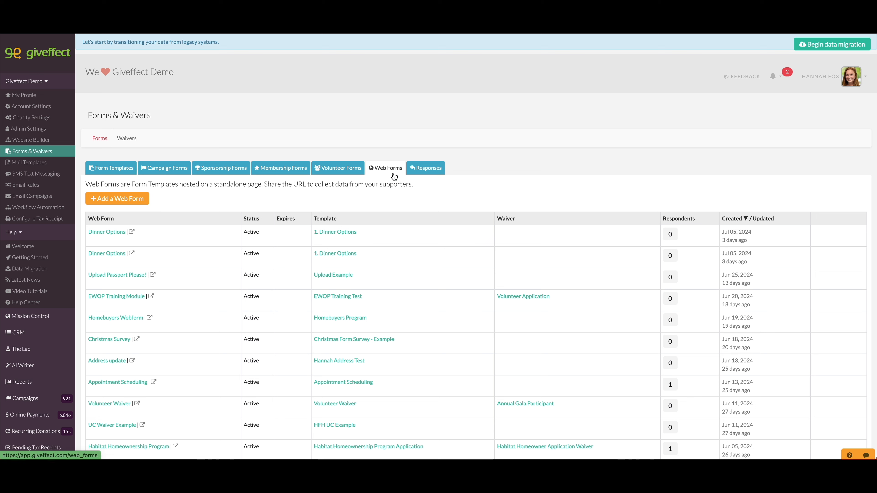
# Start a new web form titled "Dinner Options" with the subtitle "Please choose your preferred meal choice."
pyautogui.click(120, 201)
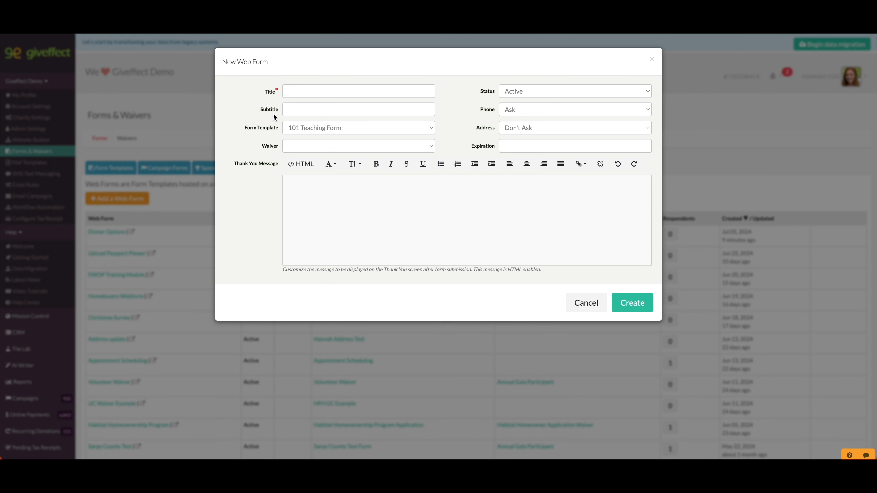
pyautogui.click(296, 91)
pyautogui.write('Dinner Options')
pyautogui.click(340, 112)
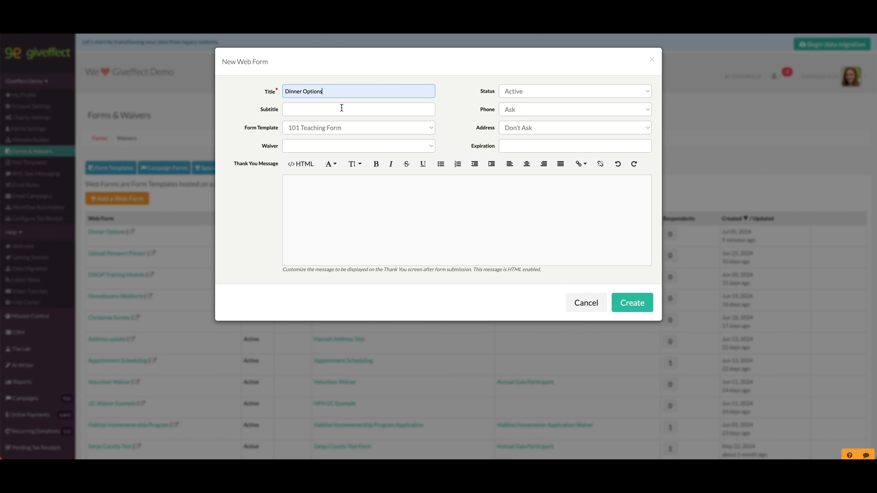
pyautogui.click(333, 112)
# Assign the "1. Dinner Options" form template to the new web form and create it
pyautogui.click(349, 129)
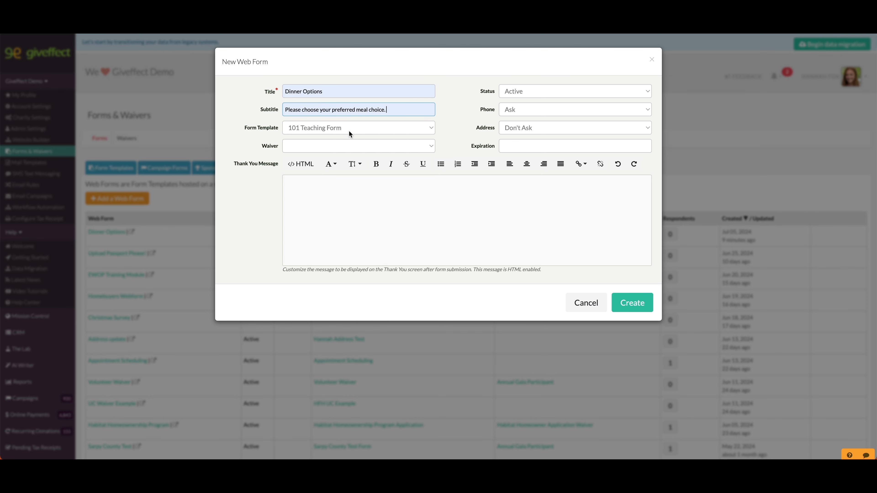
pyautogui.click(348, 132)
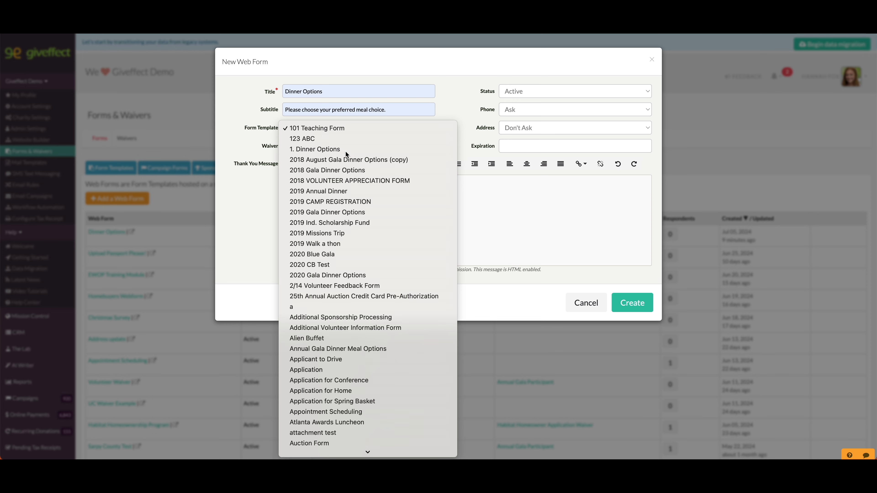
pyautogui.click(345, 149)
pyautogui.click(512, 257)
pyautogui.click(638, 307)
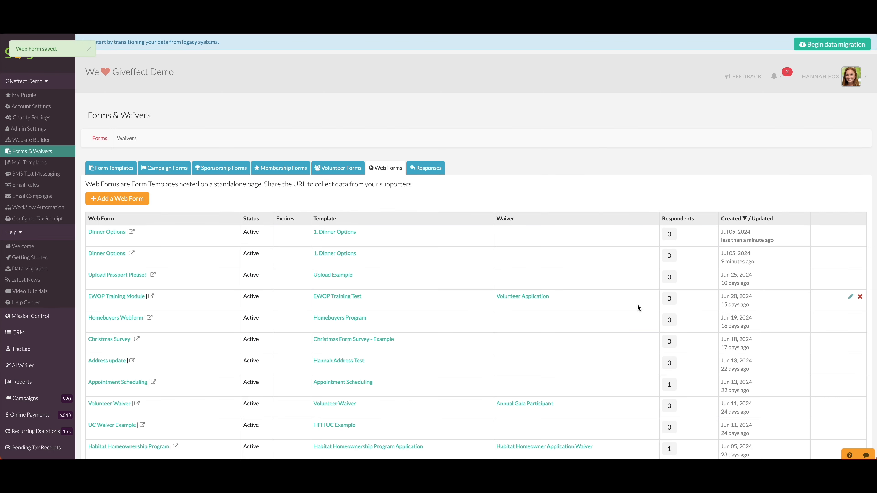
# Open the public page of the newest Dinner Options web form and review it
pyautogui.click(132, 231)
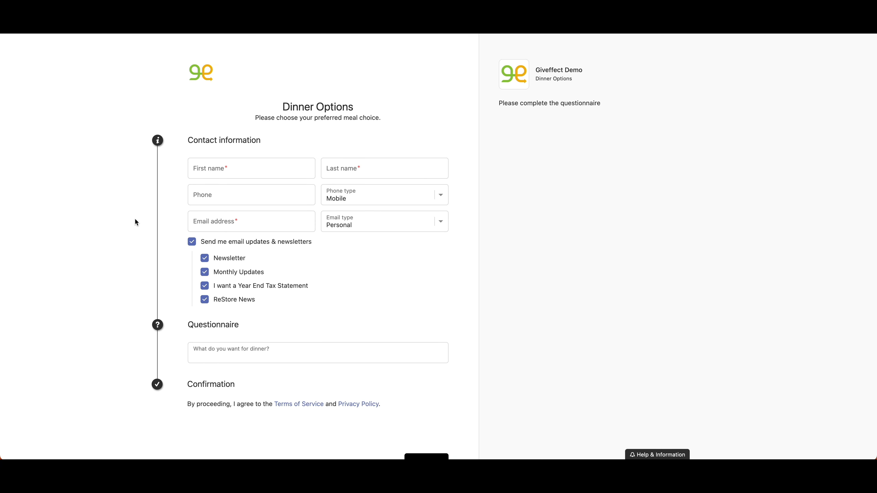
pyautogui.moveTo(251, 118); pyautogui.dragTo(386, 122)
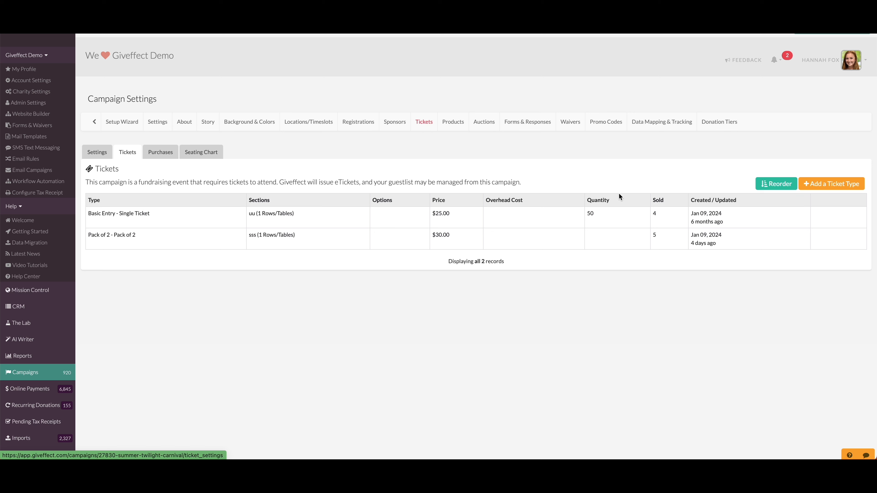
# Start a new ticket type for the Summer Twilight Carnival campaign, with type Pack of 5 and the name "Pack of 5"
pyautogui.click(819, 181)
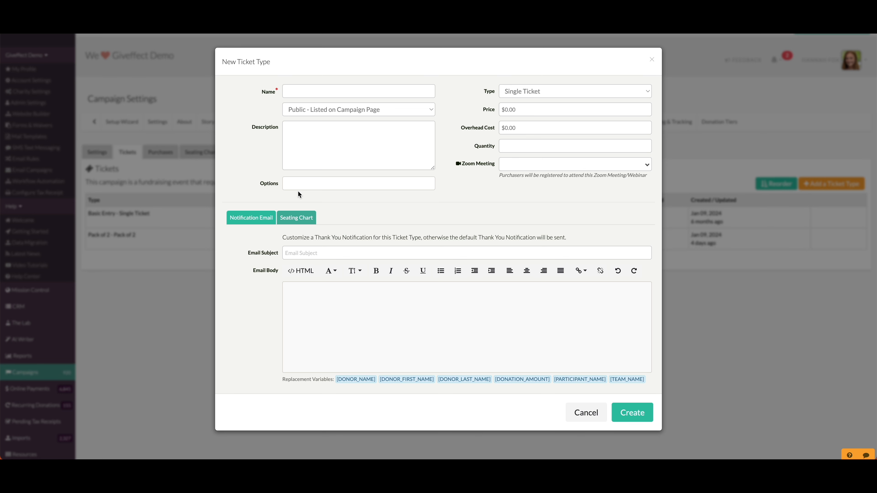
pyautogui.click(552, 90)
pyautogui.click(532, 145)
pyautogui.click(356, 93)
pyautogui.write('Pack of 5')
# Add the options Meat and Veggie to the Pack of 5 ticket type and create it
pyautogui.click(312, 181)
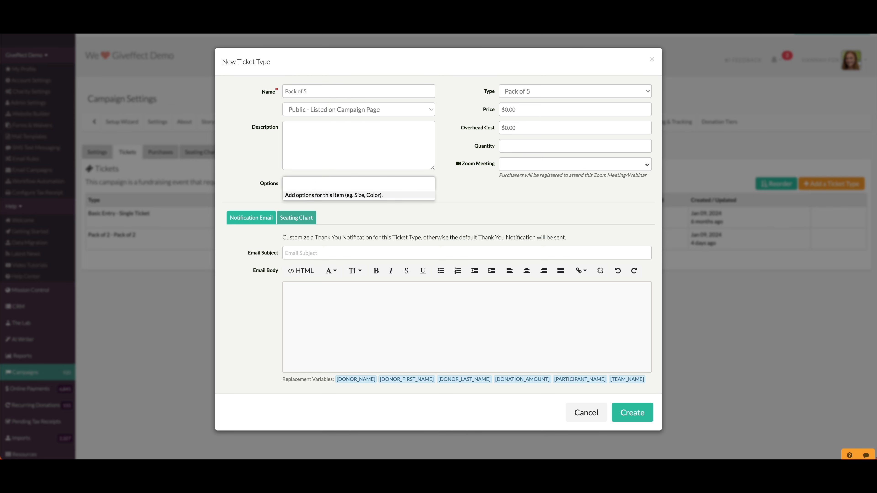
pyautogui.write('Meat')
pyautogui.click(288, 197)
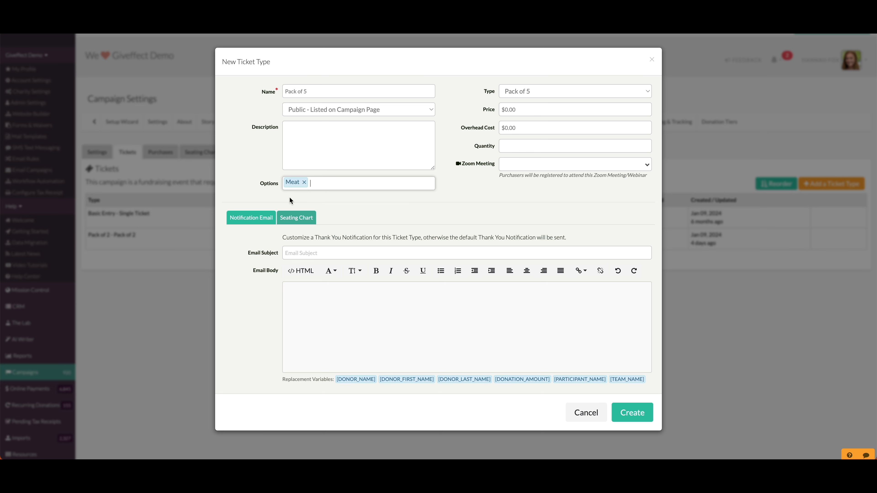
pyautogui.write('Veggie')
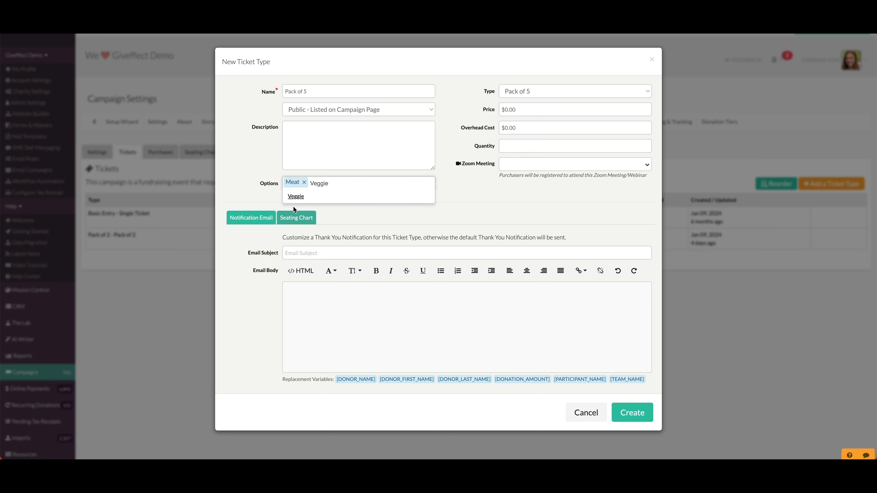
pyautogui.click(296, 197)
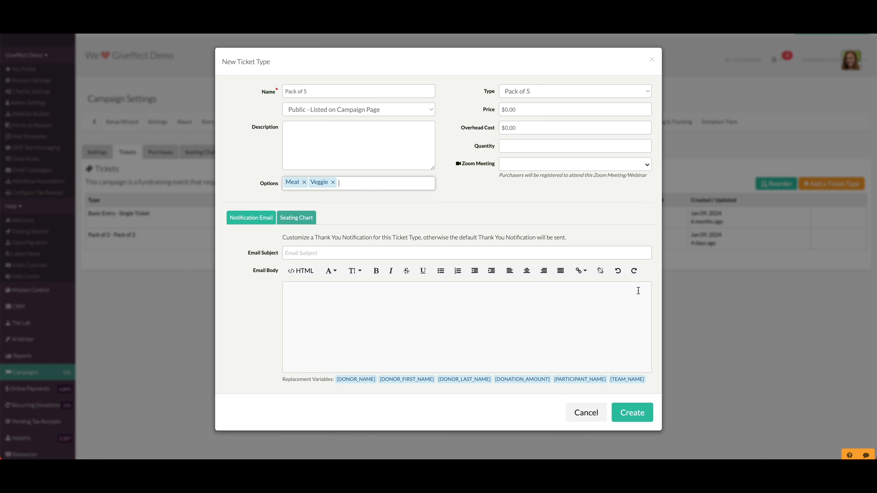
pyautogui.click(638, 411)
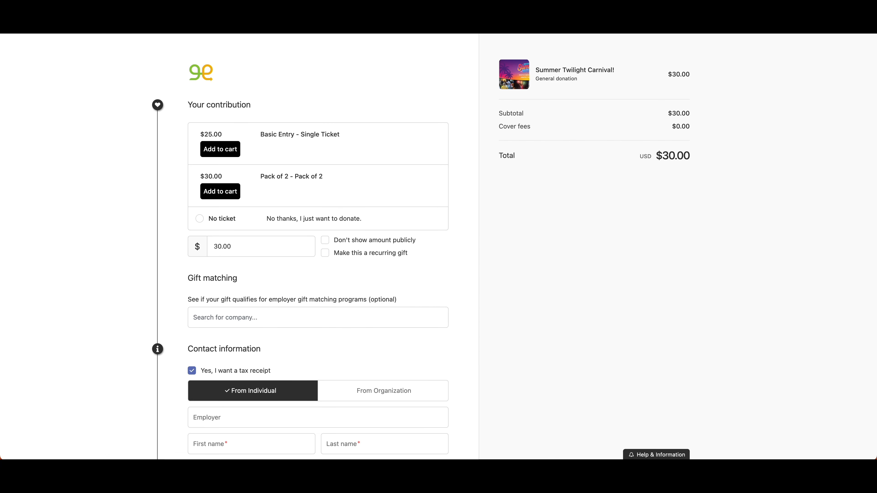
# Reload the campaign's checkout page and add one Pack of 5 ticket to the cart
pyautogui.press('super+r')
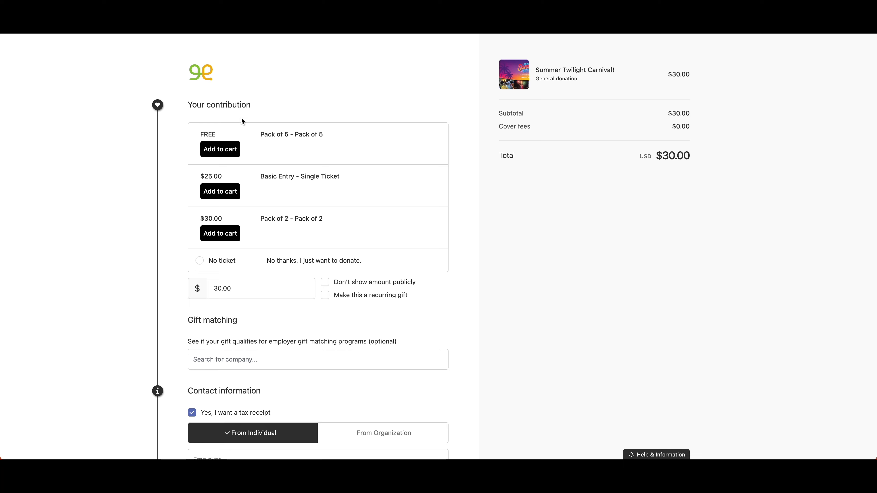
pyautogui.click(218, 151)
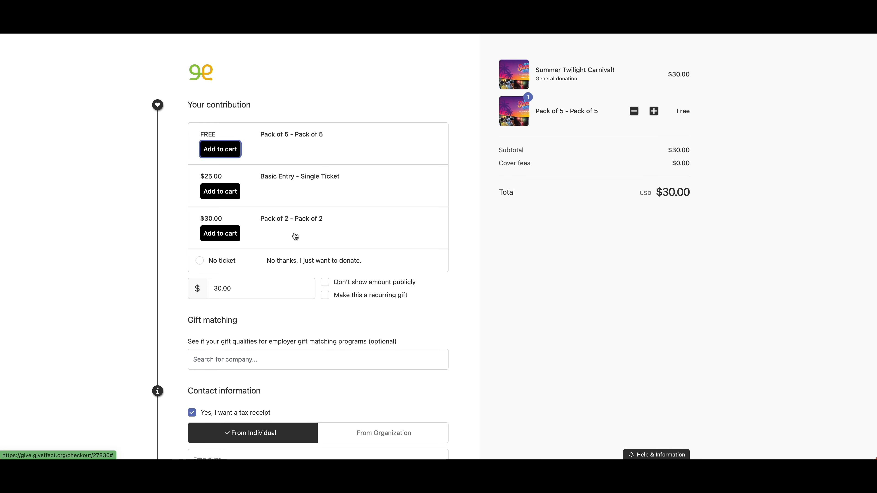
# Set the meal options in the ticket holder information to Meat for holder 1, Veggie for holder 2 and Meat for holder 3
pyautogui.scroll(-15, 295, 236)
pyautogui.scroll(-5, 295, 233)
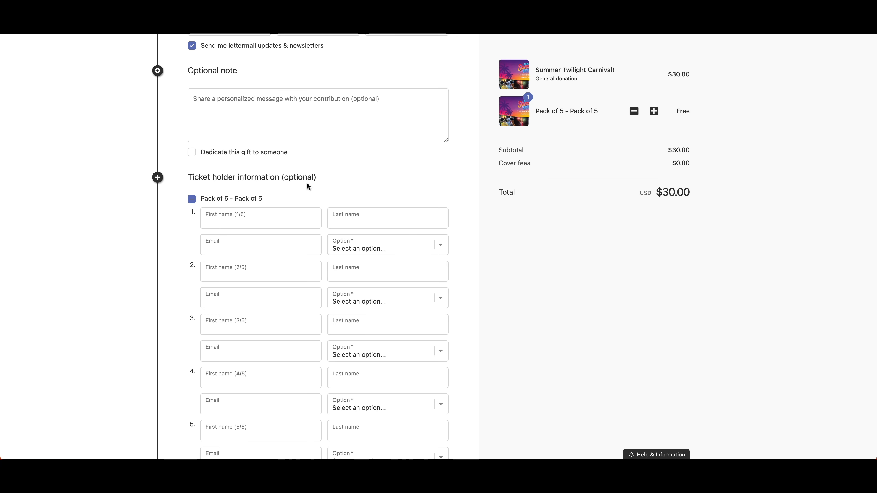
pyautogui.scroll(-3, 308, 186)
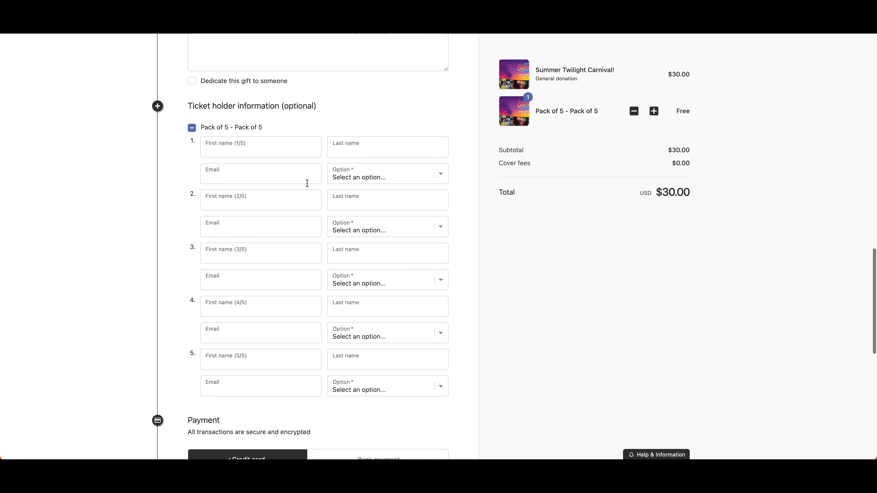
pyautogui.click(382, 181)
pyautogui.click(381, 184)
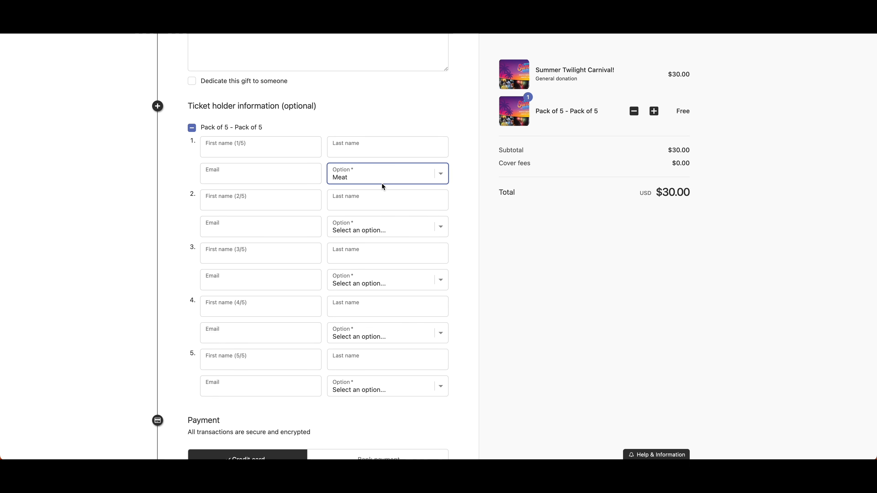
pyautogui.click(376, 229)
pyautogui.click(372, 247)
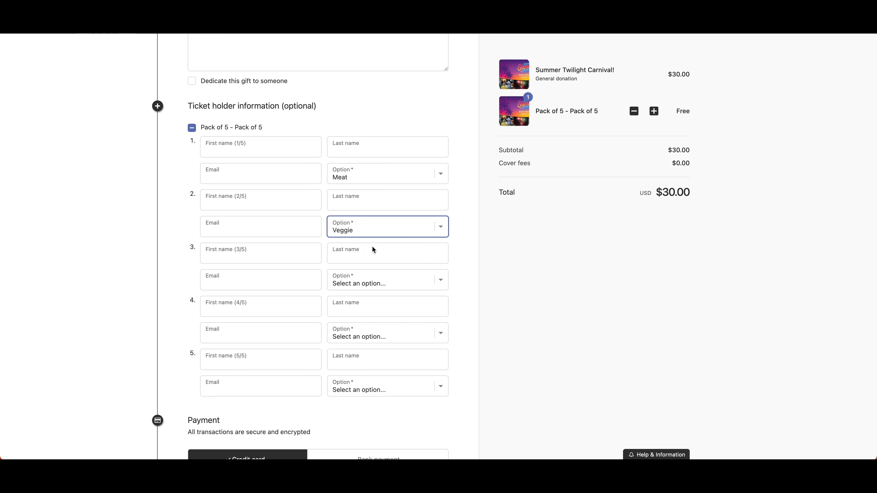
pyautogui.click(373, 287)
pyautogui.click(369, 294)
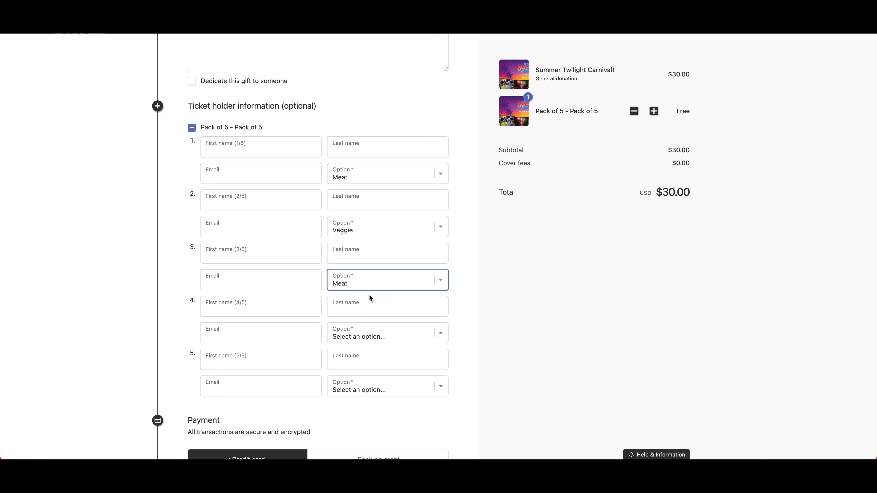
# Set the meal option to Meat for ticket holder 4 and Veggie for ticket holder 5
pyautogui.scroll(-1, 369, 294)
pyautogui.click(369, 308)
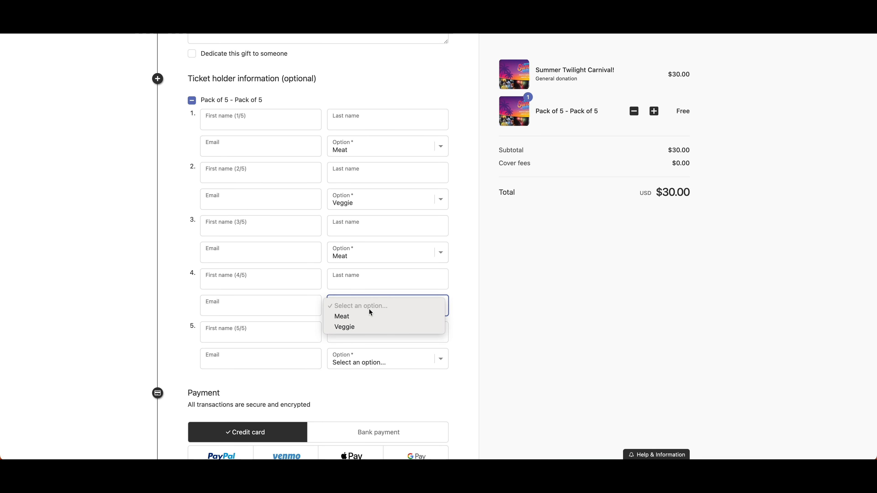
pyautogui.click(368, 318)
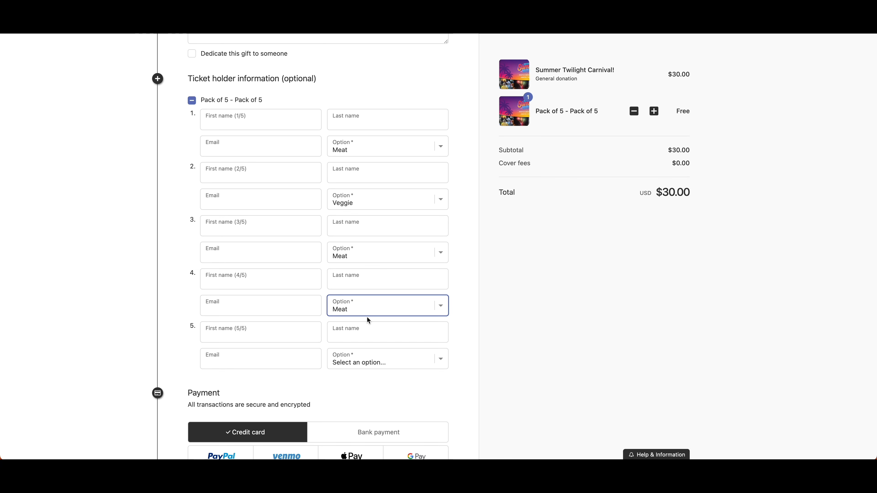
pyautogui.scroll(-1, 369, 349)
pyautogui.click(366, 354)
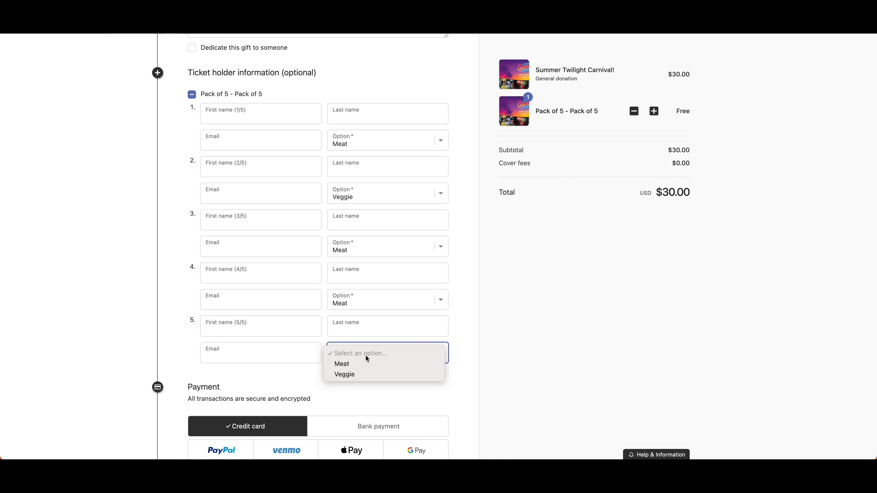
pyautogui.click(362, 374)
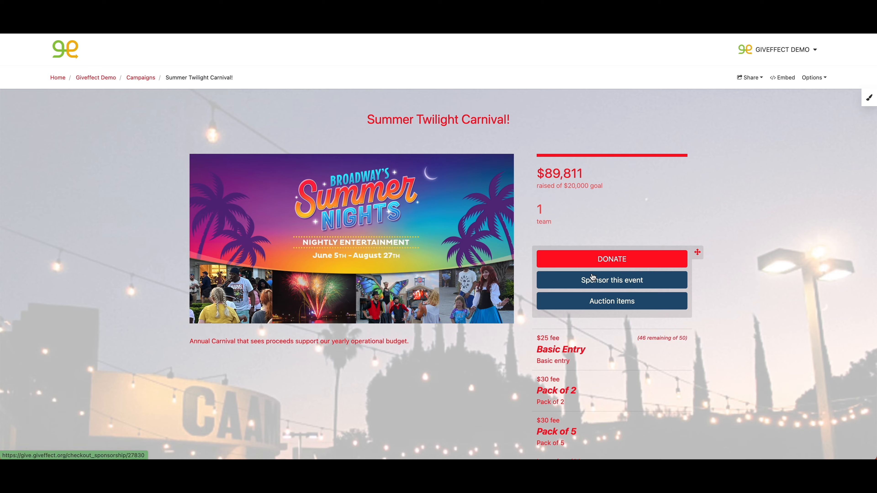
# Review the public campaign page, then set the sidebar display to Left side in the campaign settings and save them
pyautogui.scroll(-5, 593, 276)
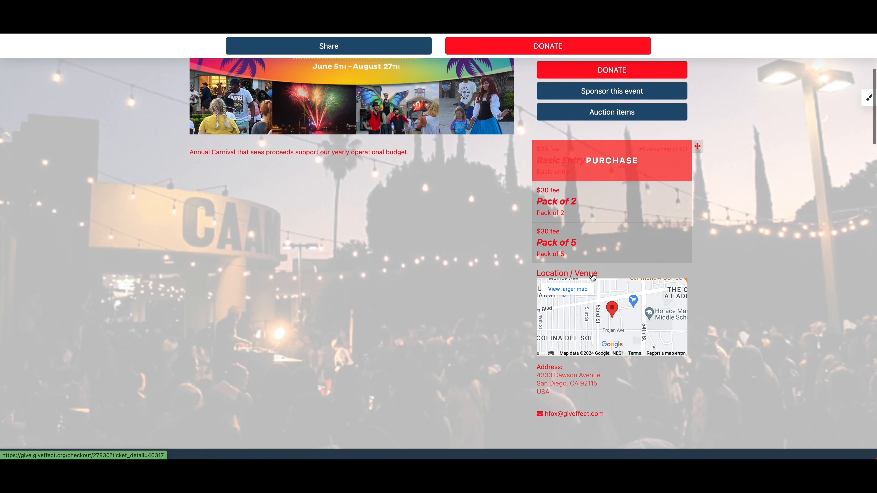
pyautogui.scroll(5, 590, 333)
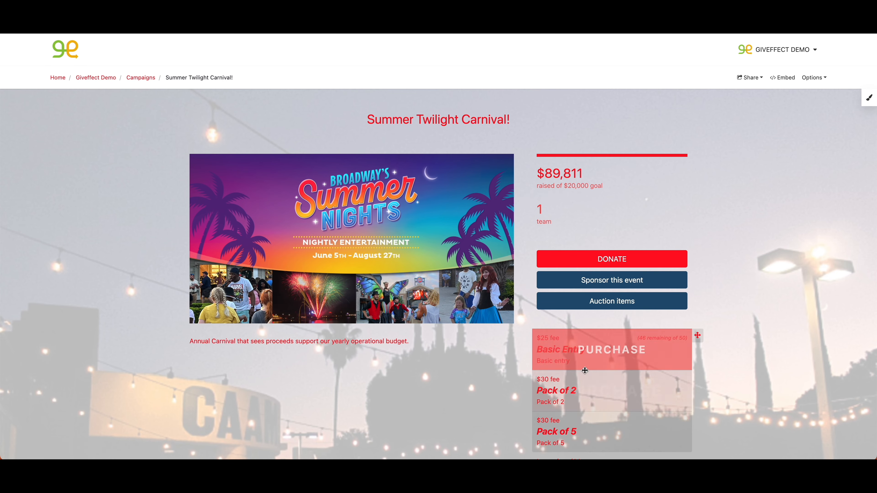
pyautogui.scroll(-1, 611, 366)
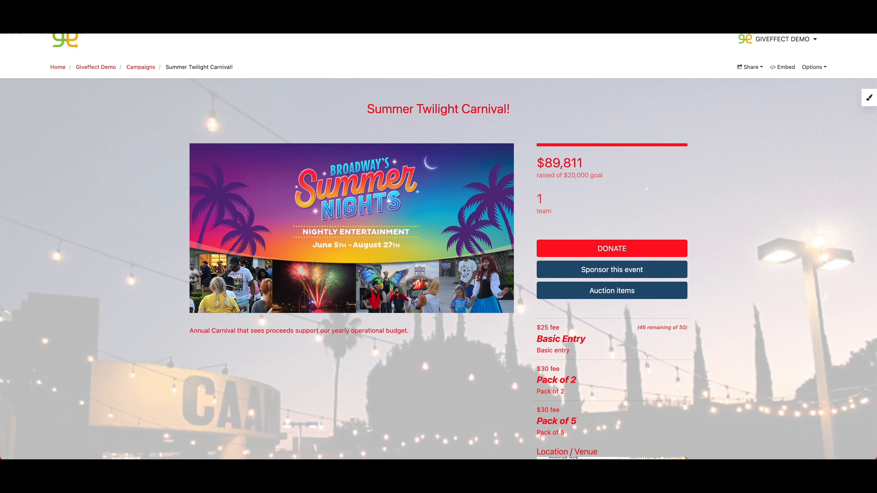
pyautogui.click(152, 18)
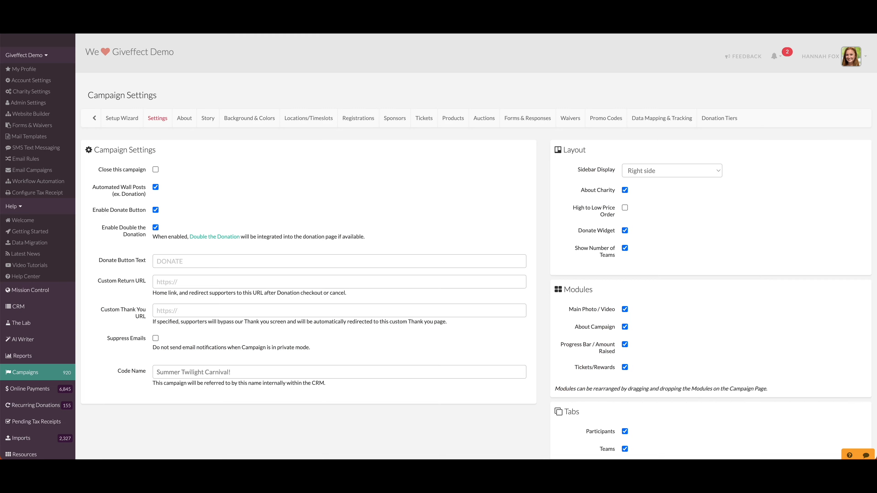
pyautogui.click(661, 176)
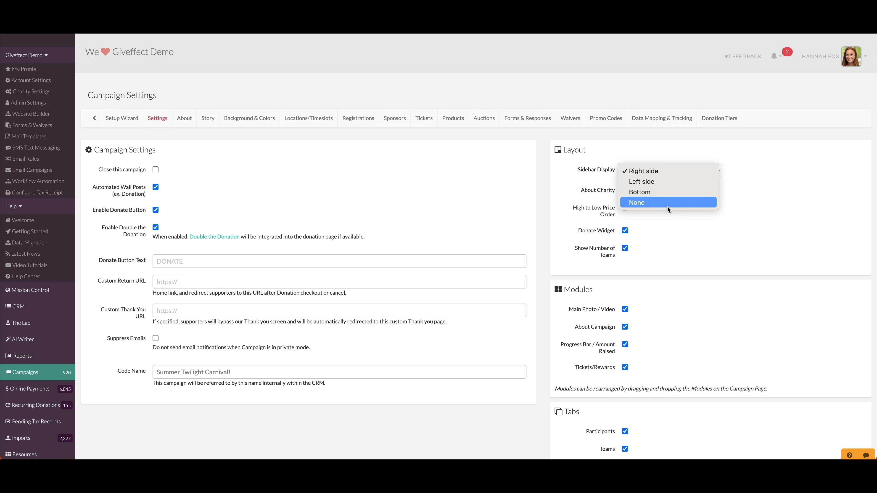
pyautogui.click(656, 182)
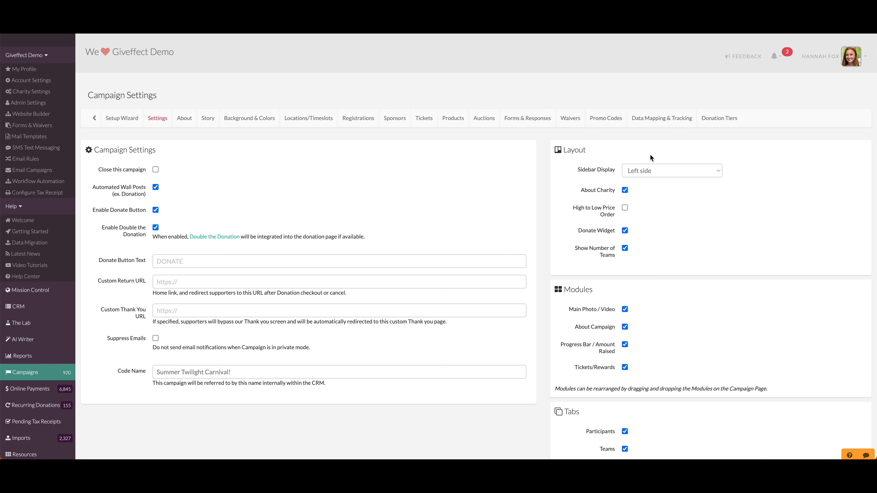
pyautogui.scroll(-20, 608, 200)
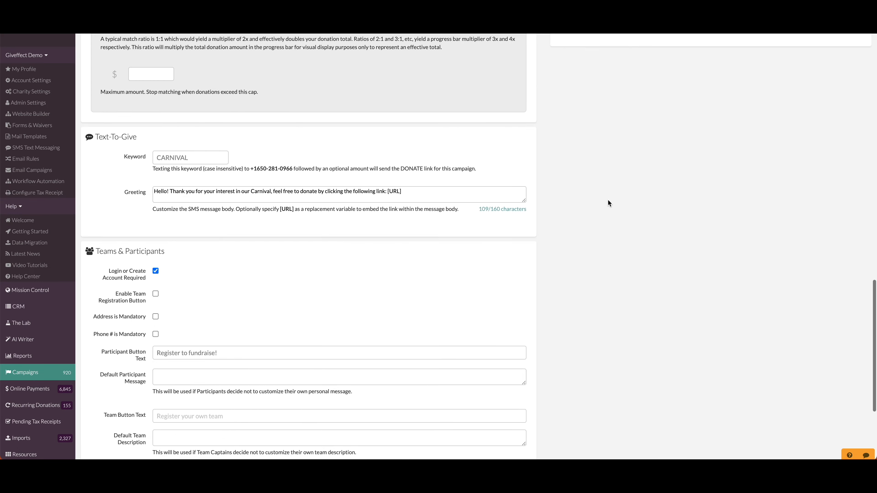
pyautogui.click(100, 406)
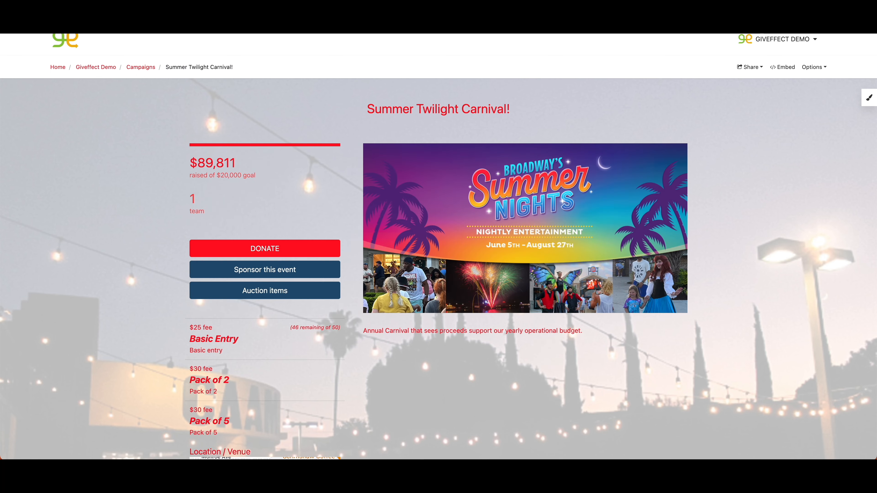
# Check the layout of the public campaign page and open its page layout and color editor
pyautogui.scroll(-5, 148, 183)
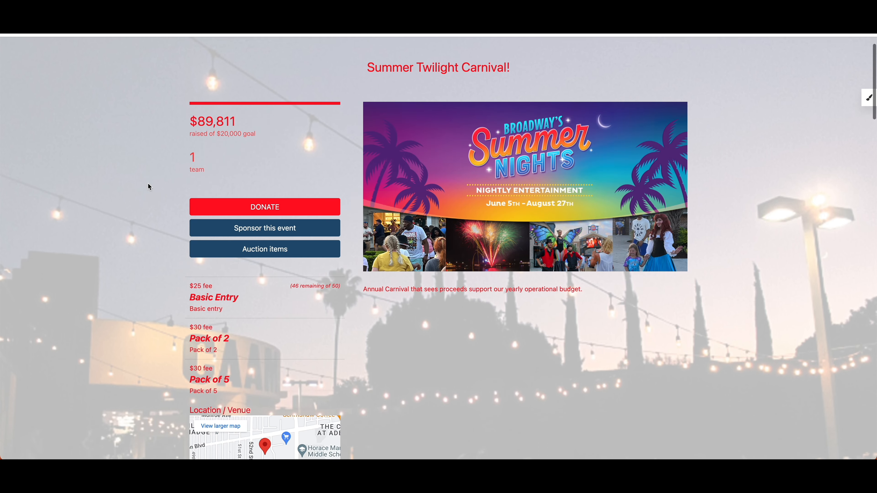
pyautogui.scroll(5, 147, 183)
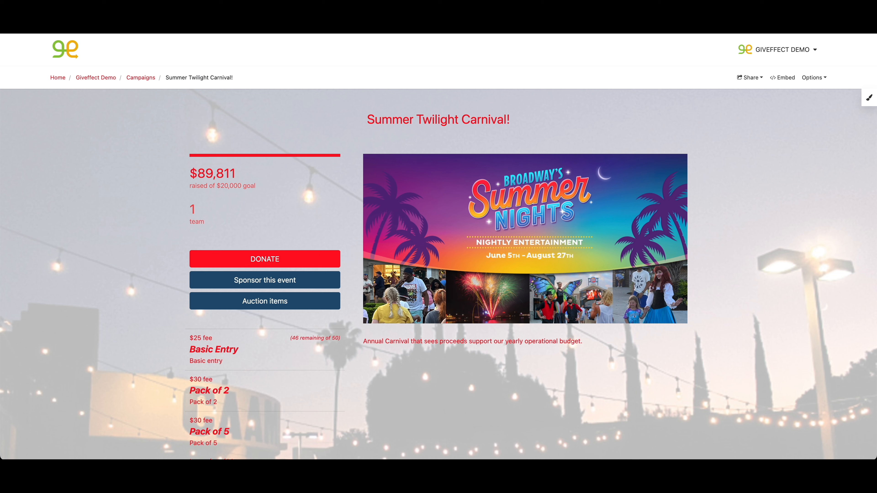
pyautogui.click(870, 104)
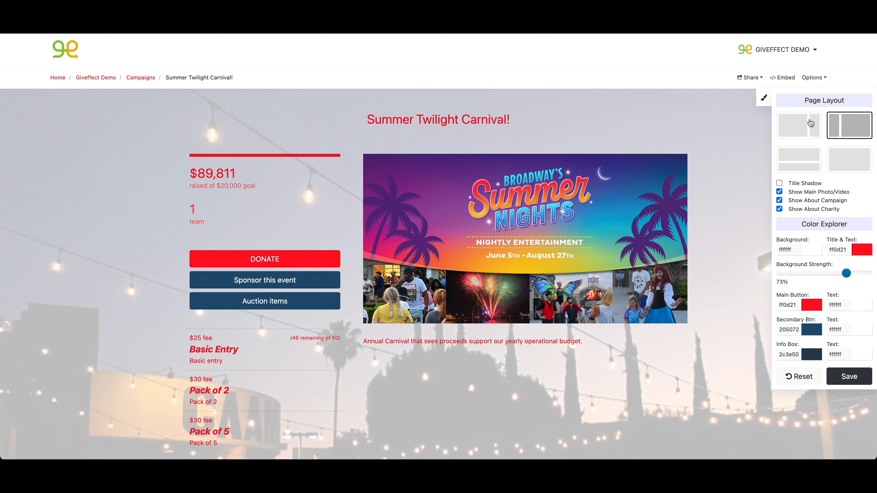
# Preview the four page layouts, reselect the layout with the sidebar on the right, and close the layout editor
pyautogui.click(811, 122)
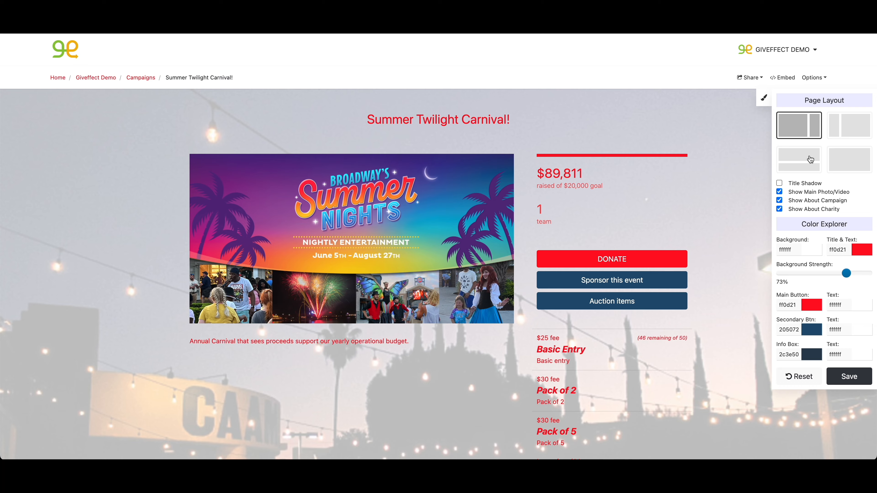
pyautogui.click(811, 159)
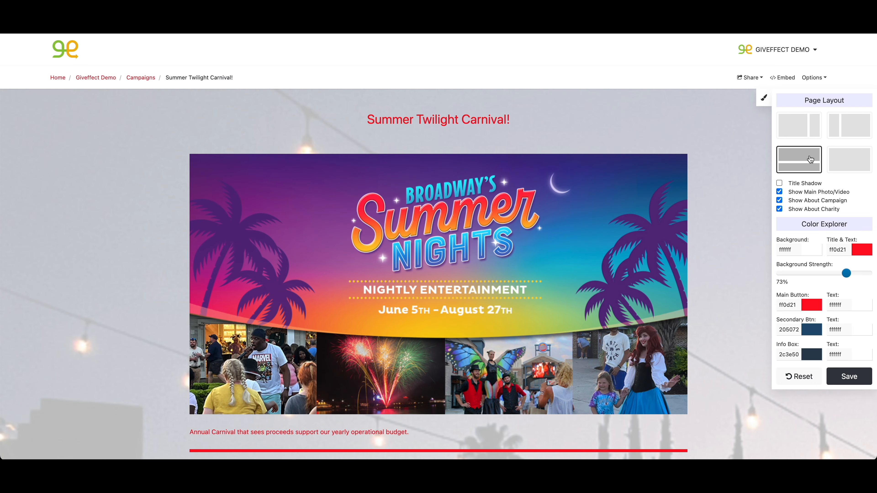
pyautogui.click(860, 160)
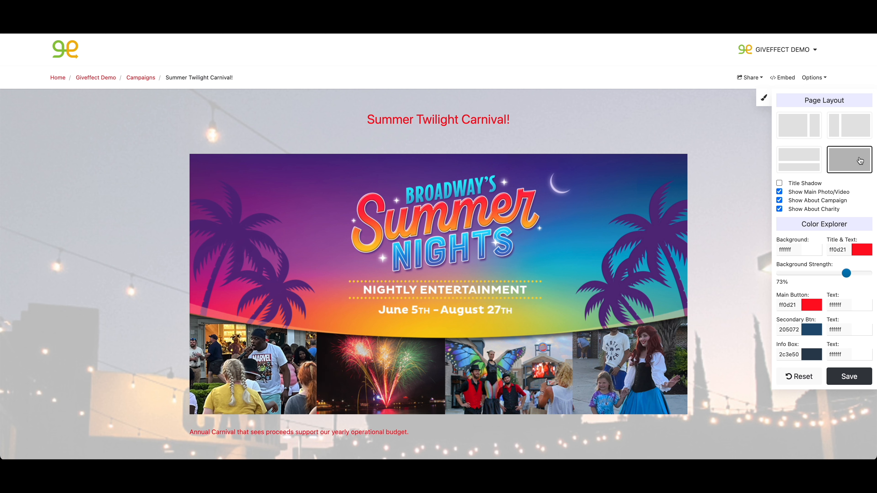
pyautogui.click(794, 118)
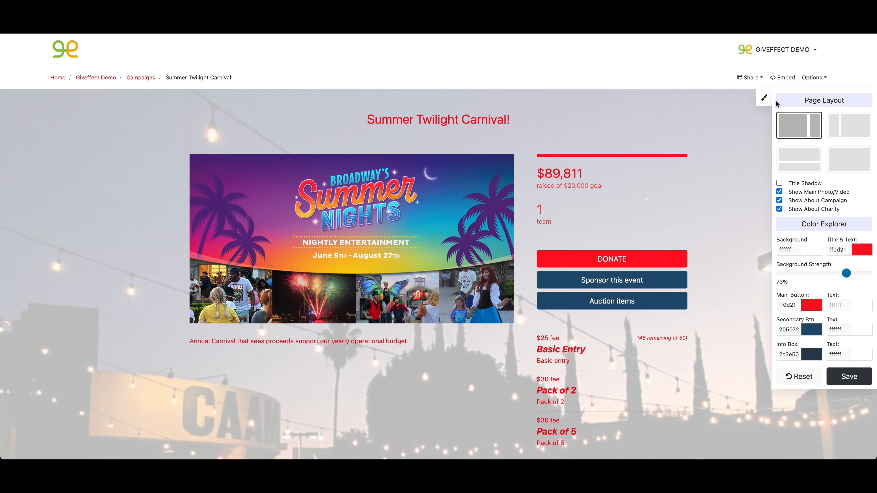
pyautogui.click(764, 99)
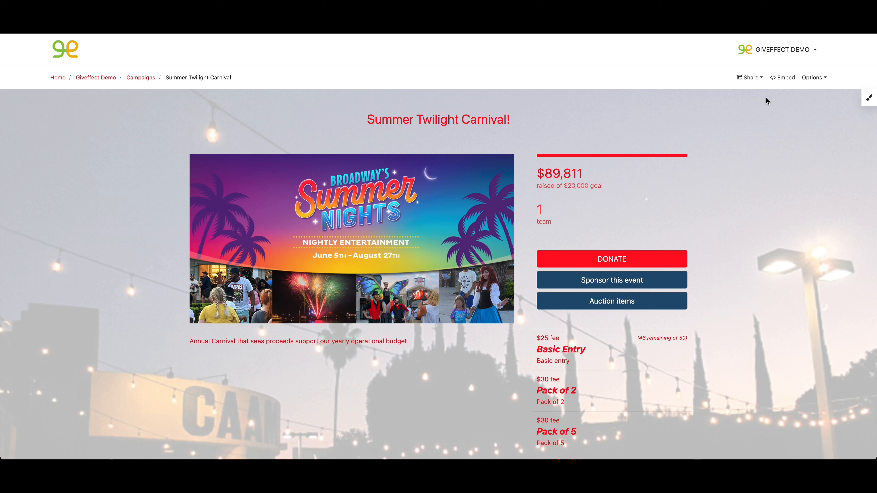
# Rearrange the page modules so the action buttons and amount raised sit in the main column and the main photo in the sidebar
pyautogui.moveTo(692, 251); pyautogui.dragTo(482, 324)
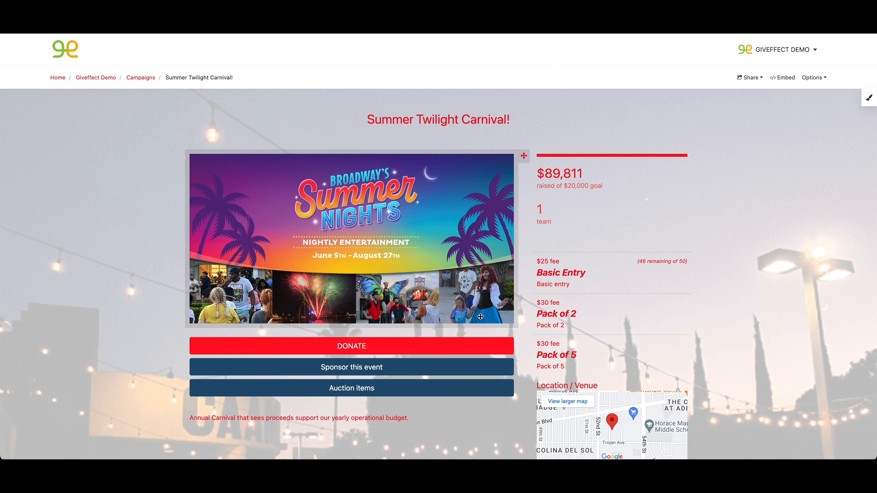
pyautogui.moveTo(469, 277); pyautogui.dragTo(615, 197)
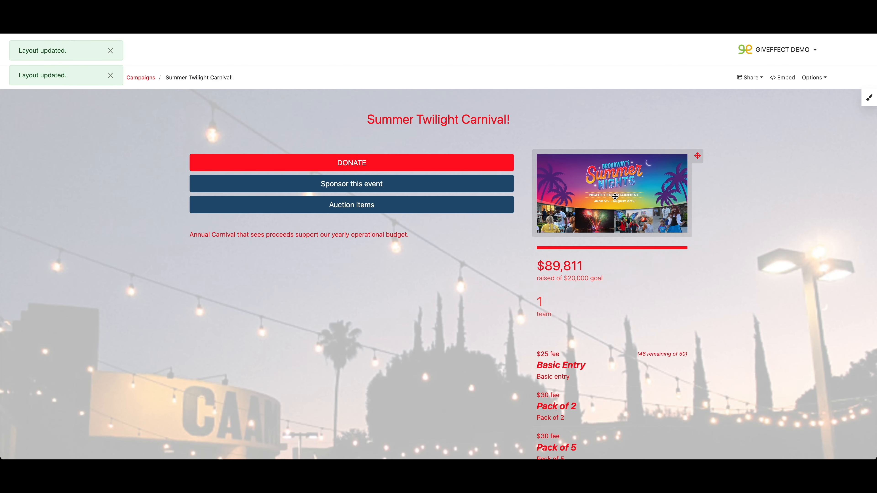
pyautogui.moveTo(632, 272); pyautogui.dragTo(380, 264)
pyautogui.scroll(-1, 381, 264)
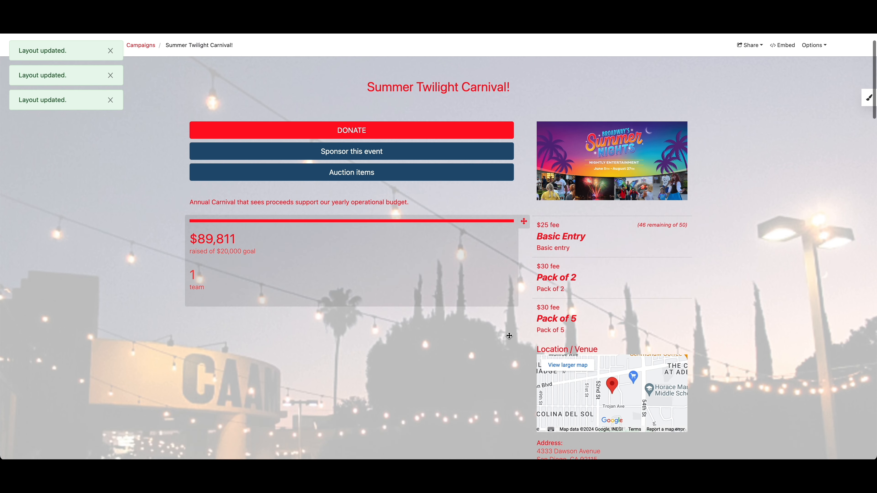
pyautogui.scroll(1, 471, 224)
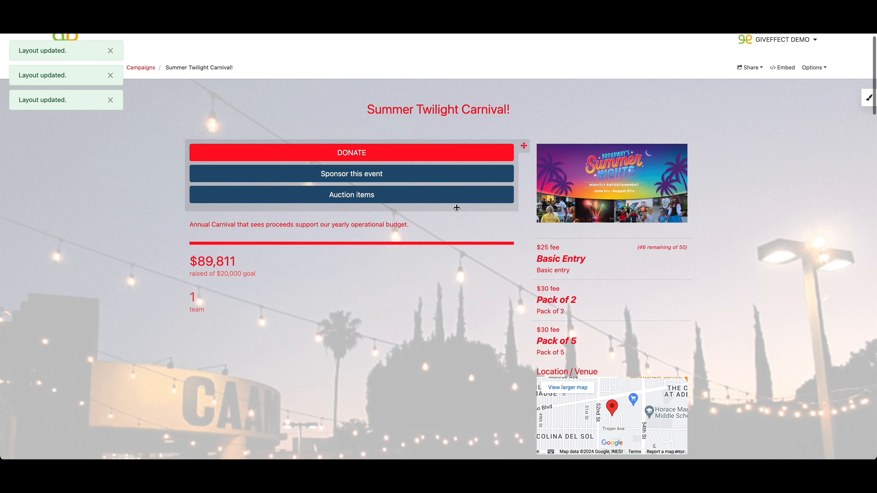
# Reorder the action buttons with Auction items above DONATE, and place the ticket list in the main column below the amount raised
pyautogui.moveTo(453, 195); pyautogui.dragTo(451, 155)
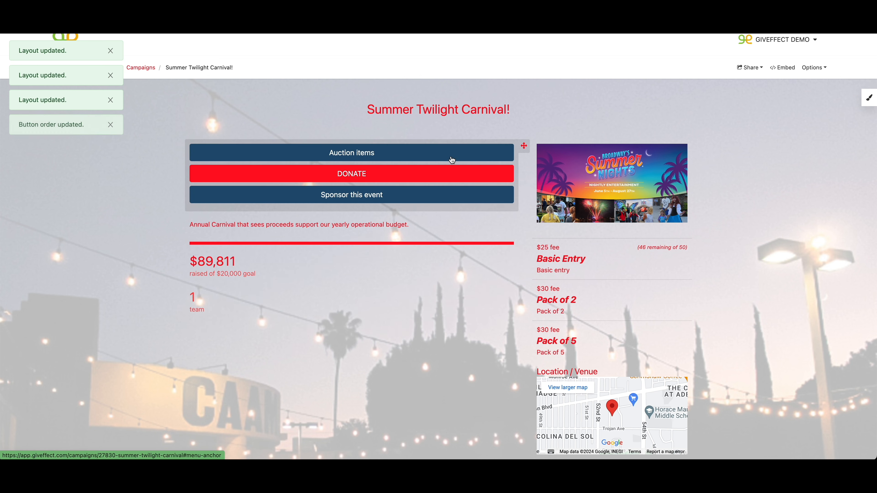
pyautogui.moveTo(619, 280); pyautogui.dragTo(391, 306)
pyautogui.scroll(-2, 391, 306)
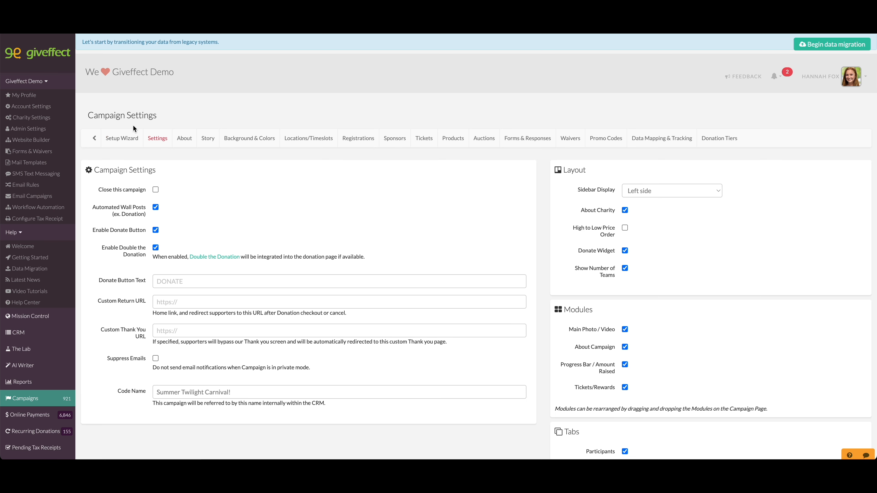
# Add a custom sidebar button named "Volunteer" in the campaign's background and color settings
pyautogui.click(230, 145)
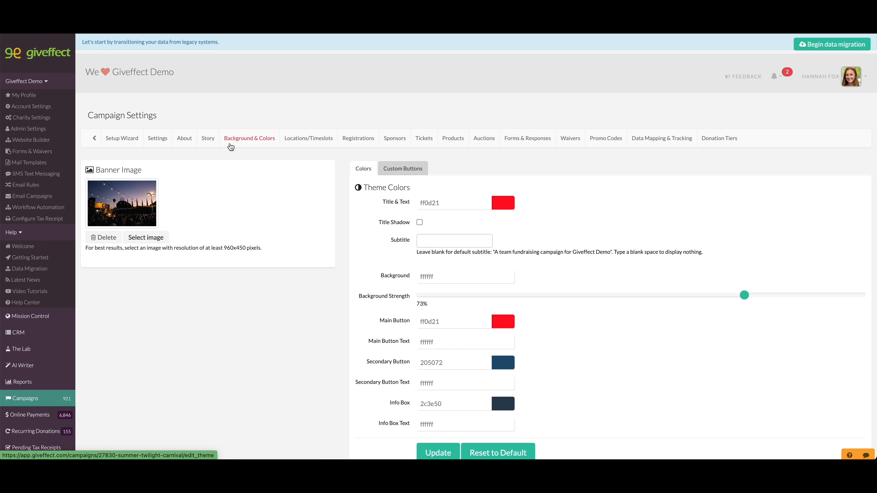
pyautogui.click(408, 174)
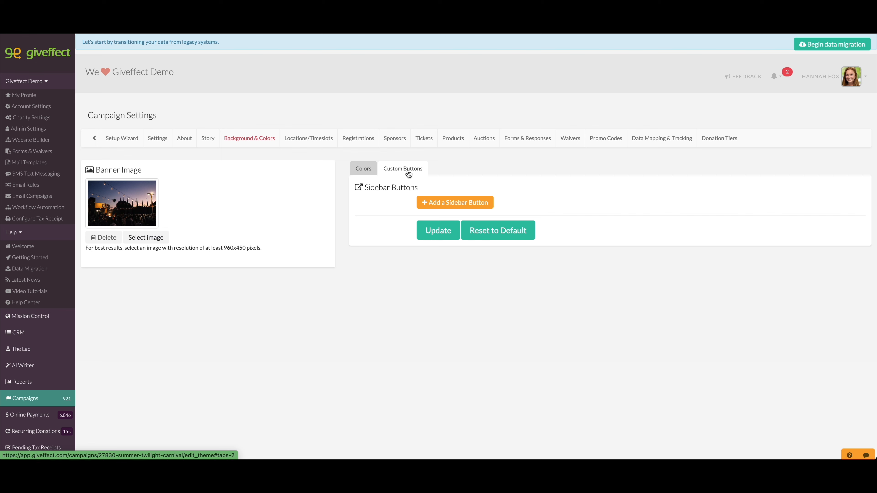
pyautogui.click(448, 202)
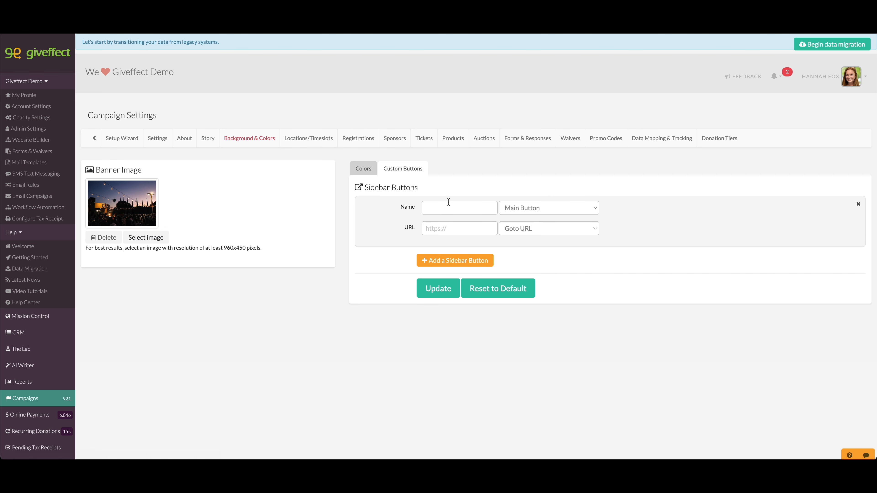
pyautogui.click(450, 207)
pyautogui.click(438, 232)
pyautogui.click(438, 211)
pyautogui.write('Volunteer')
# Check the button styles on the public campaign page, then set the Volunteer button's style to Secondary Button
pyautogui.click(539, 209)
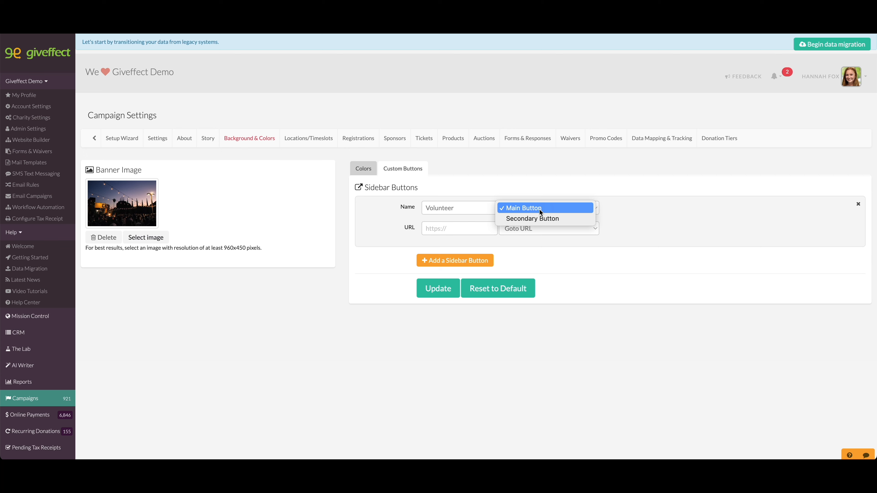
pyautogui.click(369, 192)
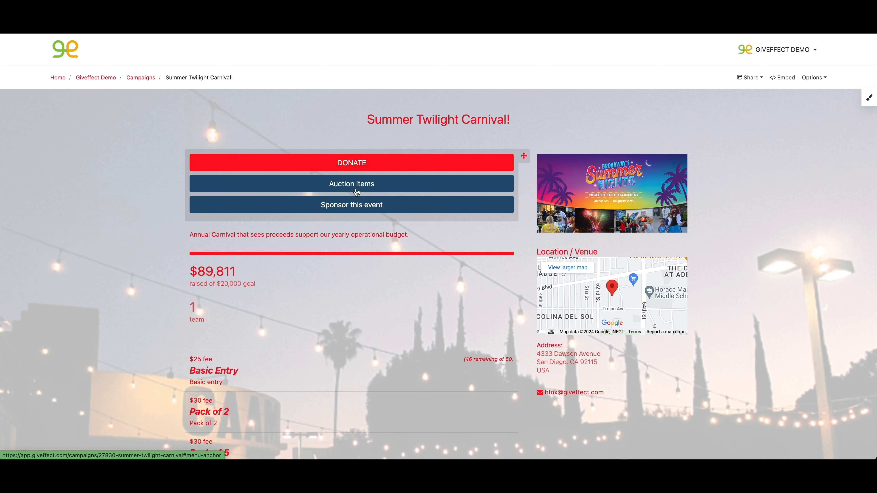
pyautogui.click(235, 14)
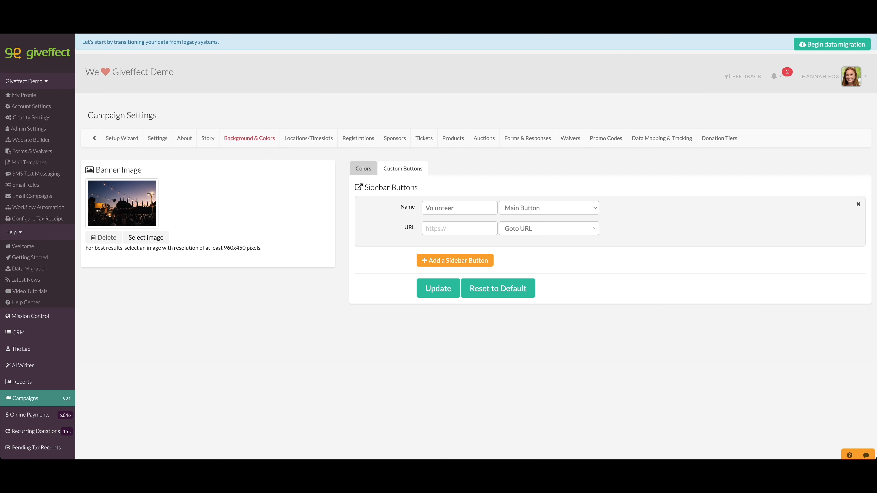
pyautogui.click(511, 208)
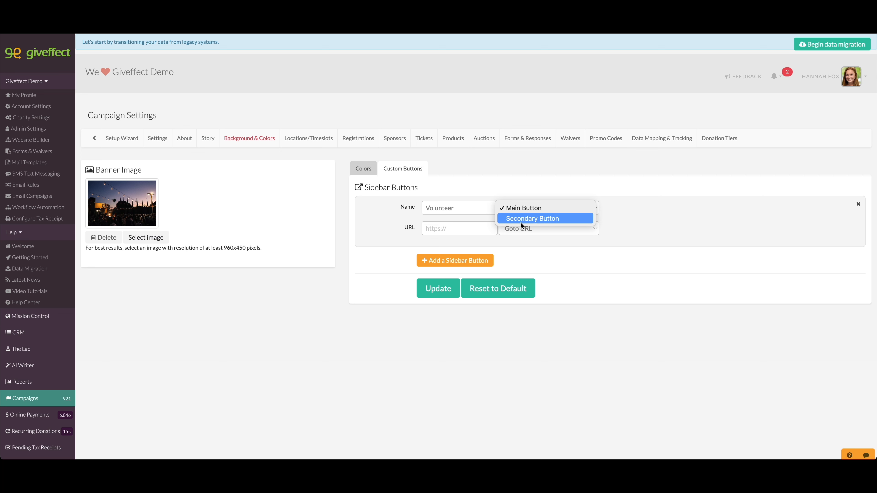
pyautogui.click(521, 221)
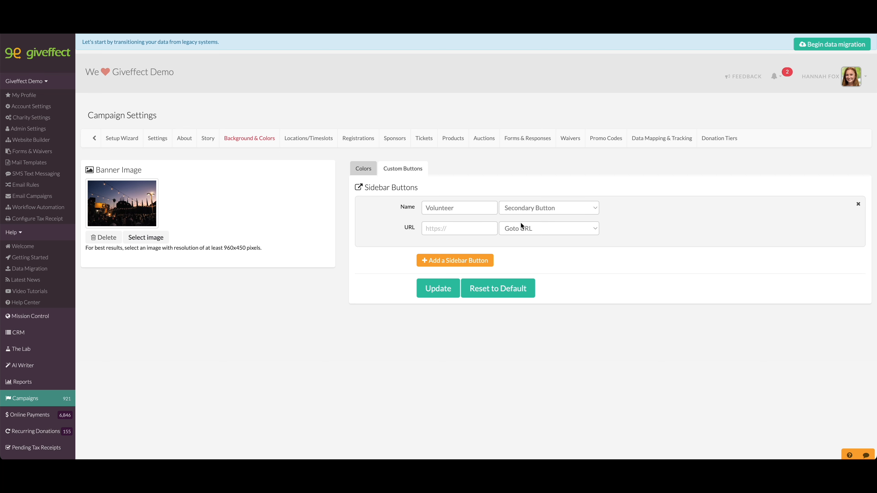
pyautogui.click(487, 229)
pyautogui.hotkey('ctrl', 'v')
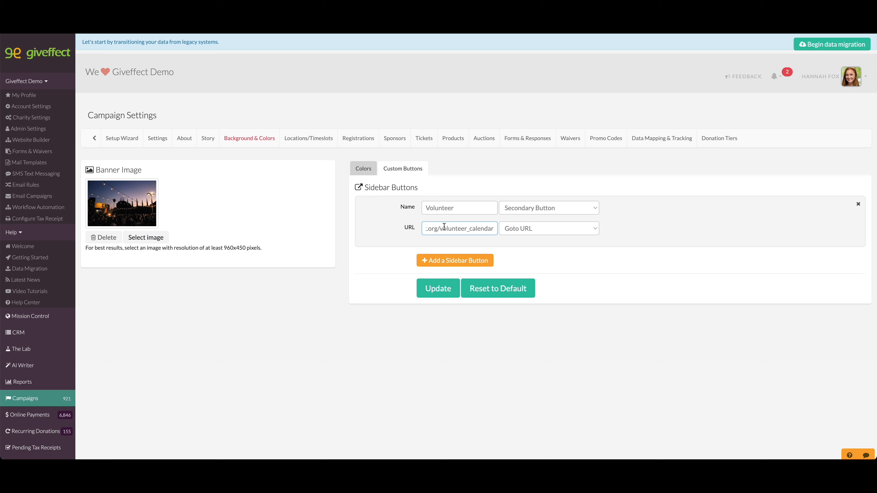
pyautogui.click(542, 230)
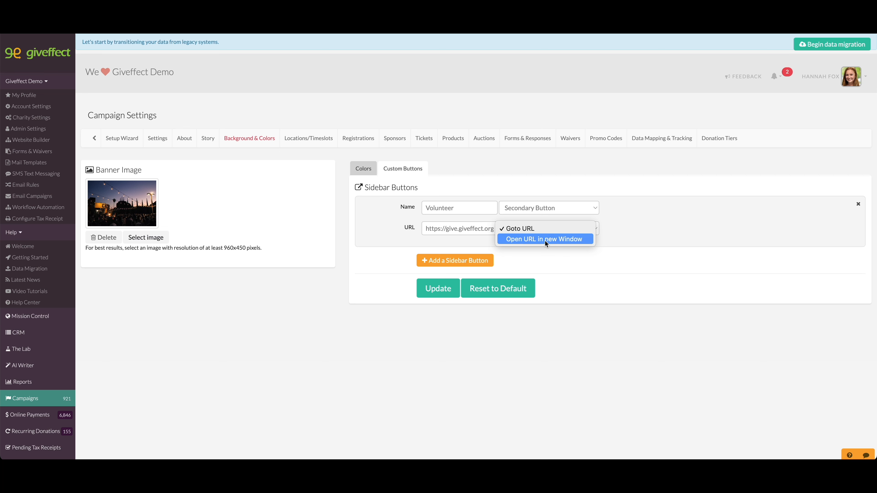
pyautogui.click(545, 240)
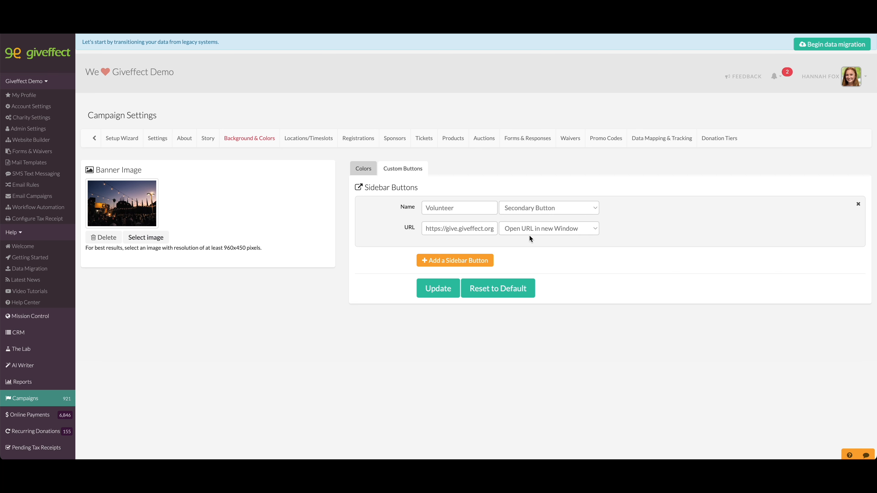
# Add three blank sidebar buttons below the Volunteer button
pyautogui.click(465, 263)
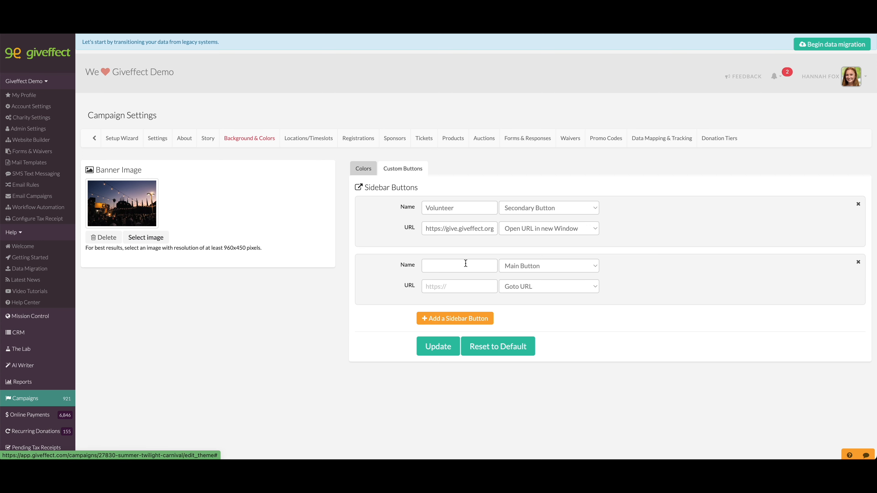
pyautogui.click(474, 319)
pyautogui.scroll(-1, 475, 318)
pyautogui.click(474, 359)
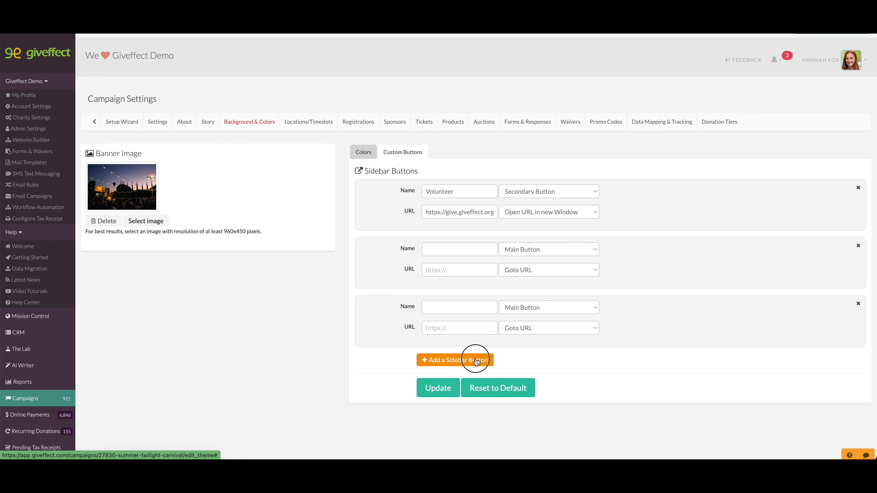
pyautogui.scroll(-1, 755, 308)
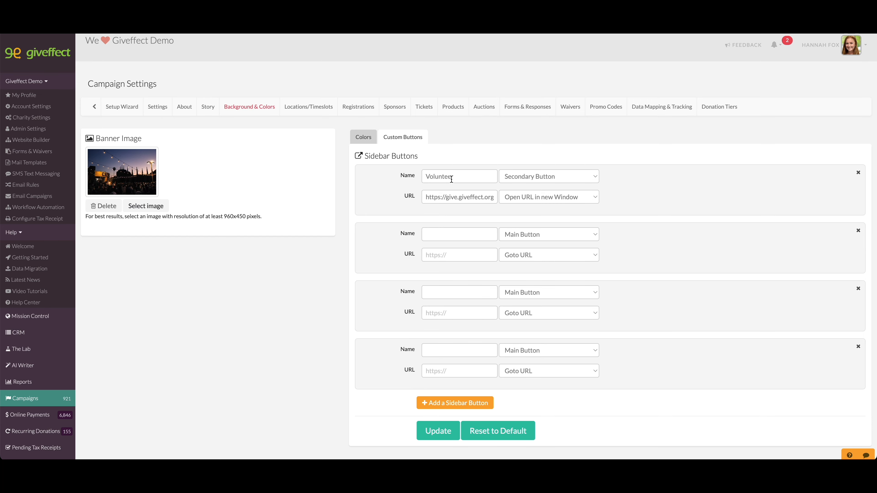
# Save the custom sidebar buttons and open the Volunteer link from the public campaign page
pyautogui.click(445, 429)
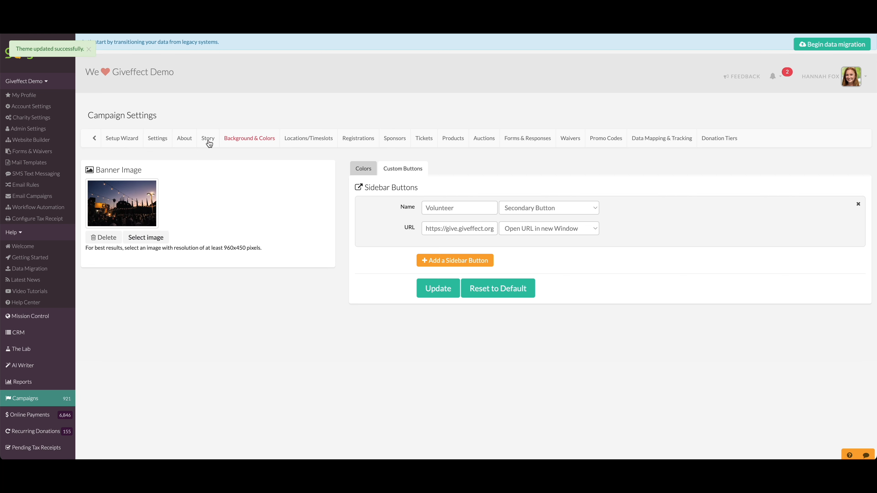
pyautogui.click(96, 139)
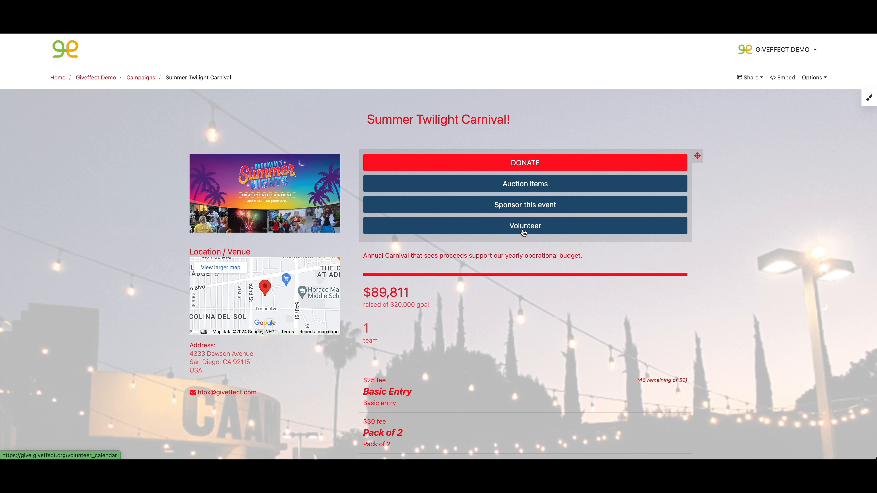
pyautogui.click(524, 232)
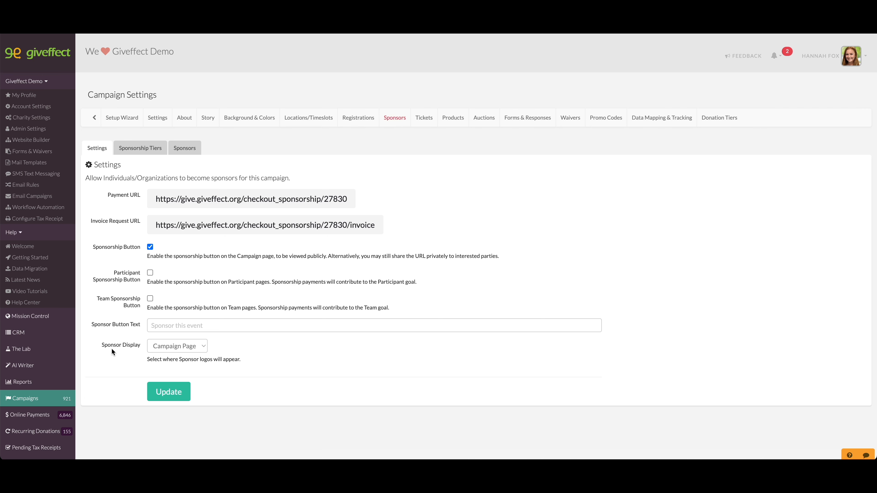
# Review the Sponsor Display options in the sponsor settings and examine how sponsor logos appear on the public campaign page
pyautogui.click(148, 348)
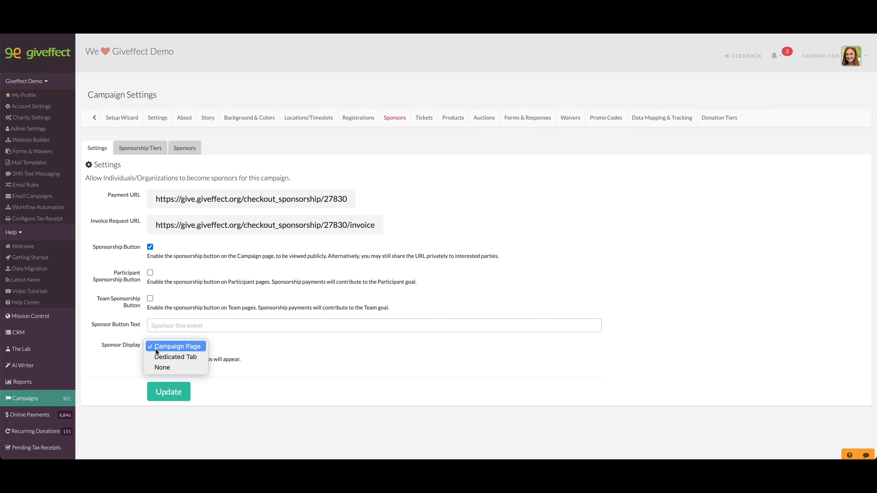
pyautogui.press('Escape')
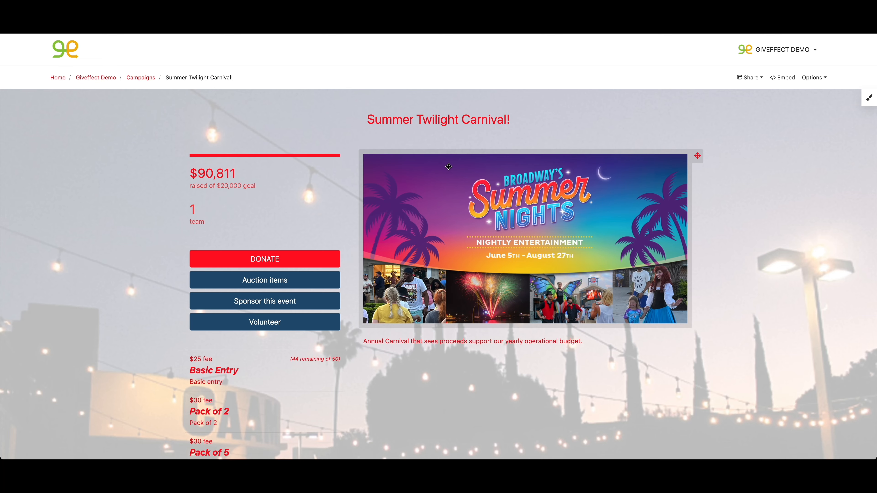
pyautogui.scroll(-7, 446, 342)
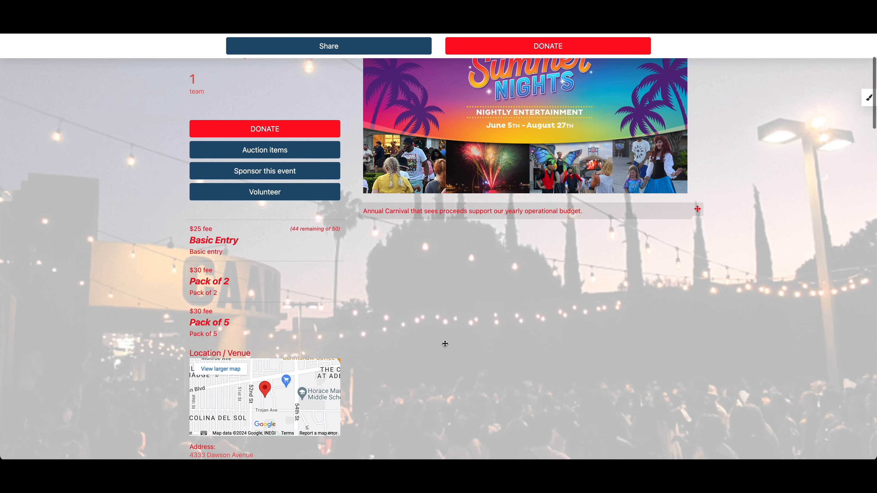
pyautogui.scroll(-4, 445, 343)
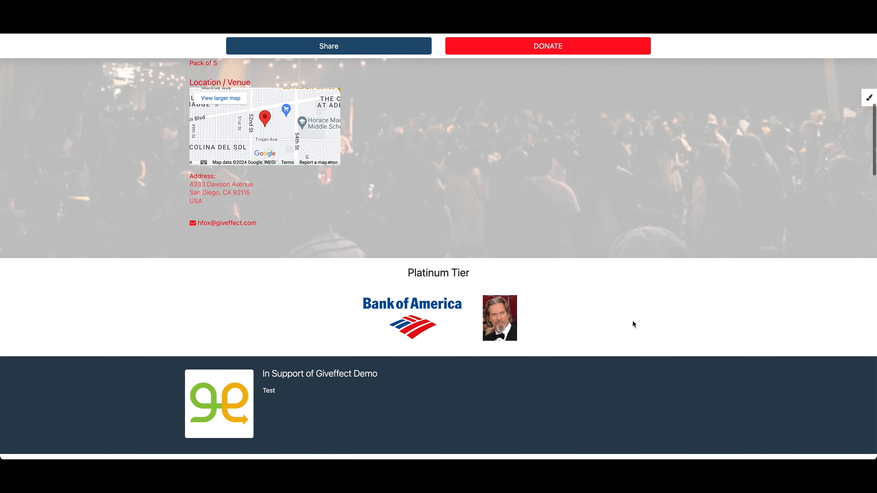
pyautogui.scroll(-3, 634, 325)
pyautogui.scroll(-1, 634, 324)
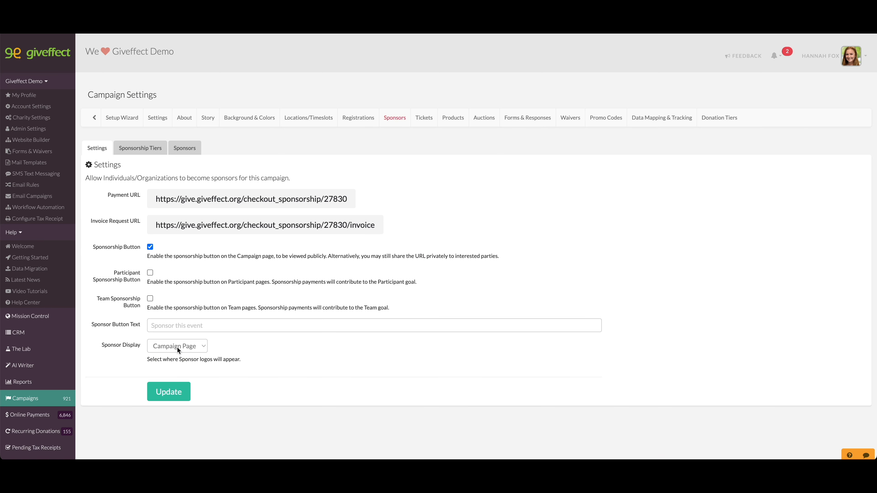
# Set the campaign's Sponsor Display to Dedicated Tab and save the sponsor settings
pyautogui.click(176, 347)
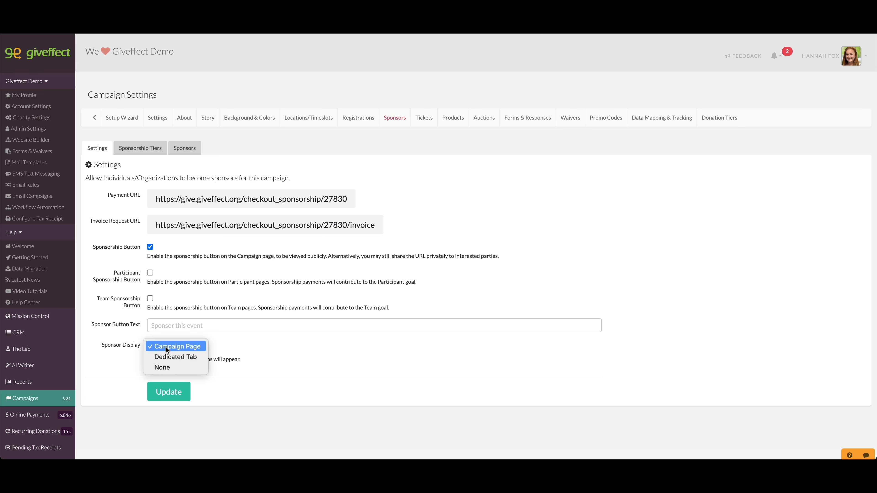
pyautogui.click(184, 360)
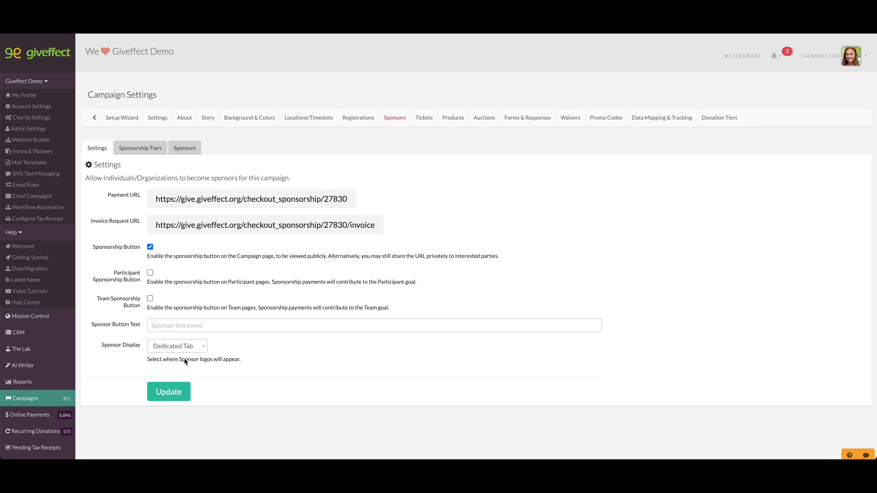
pyautogui.click(172, 395)
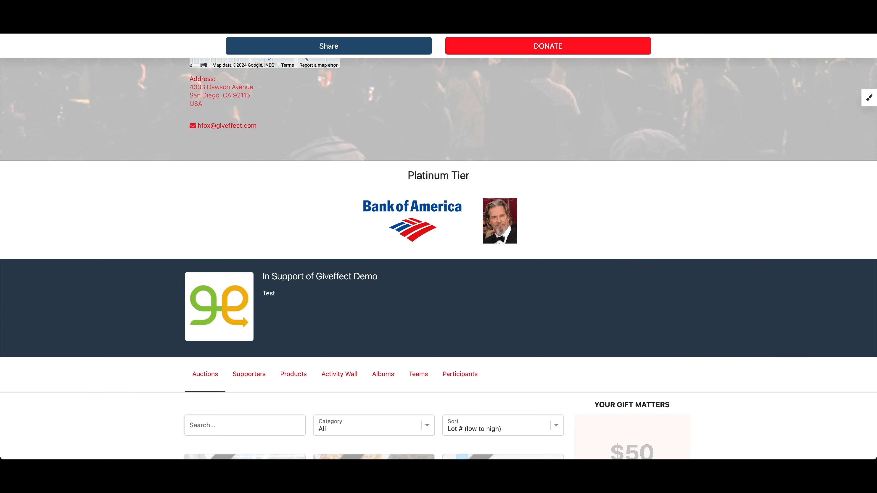
# Reload the public campaign page and view the sponsor logos in the dedicated Sponsors section
pyautogui.press('super+r')
pyautogui.scroll(-2, 253, 230)
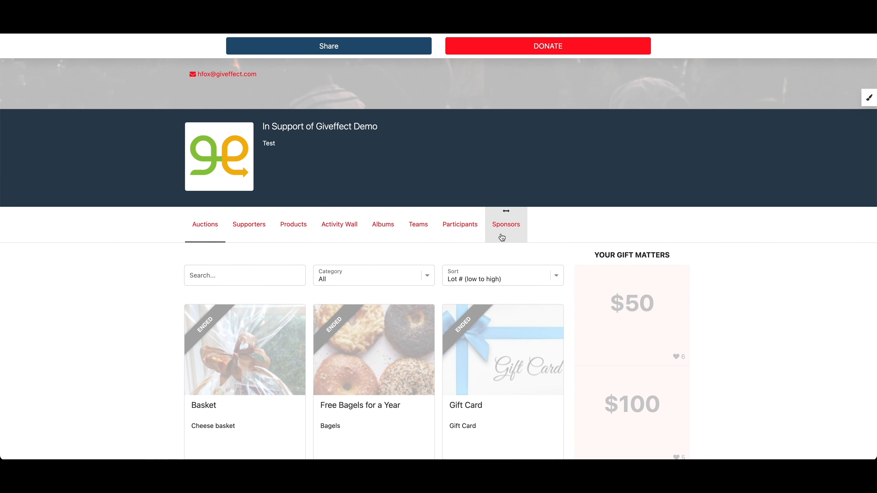
pyautogui.scroll(10, 509, 240)
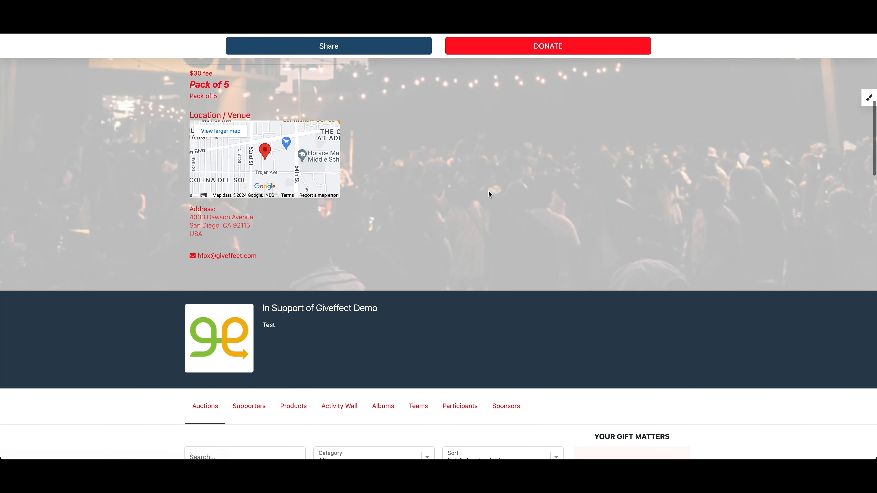
pyautogui.scroll(2, 488, 178)
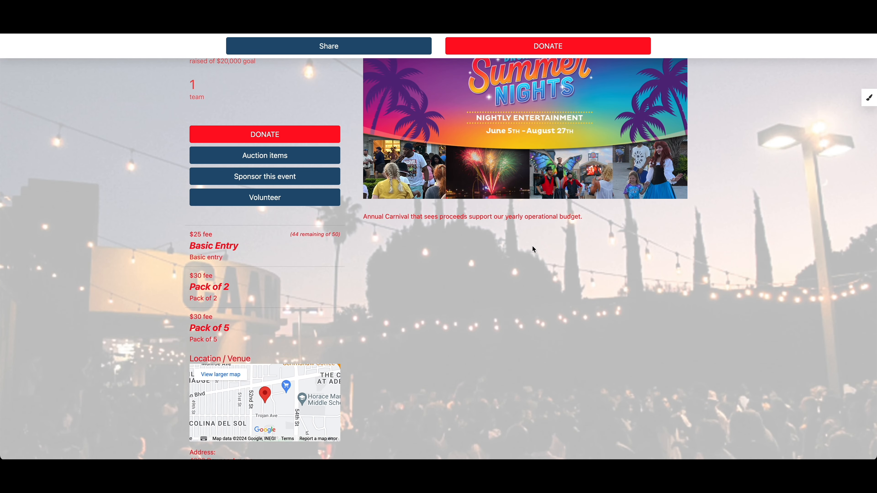
pyautogui.scroll(-8, 533, 249)
pyautogui.scroll(-3, 534, 250)
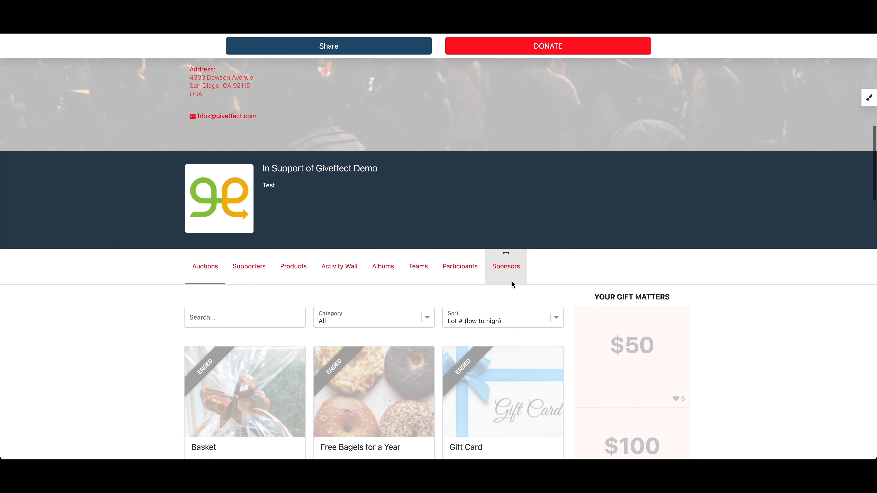
pyautogui.click(505, 276)
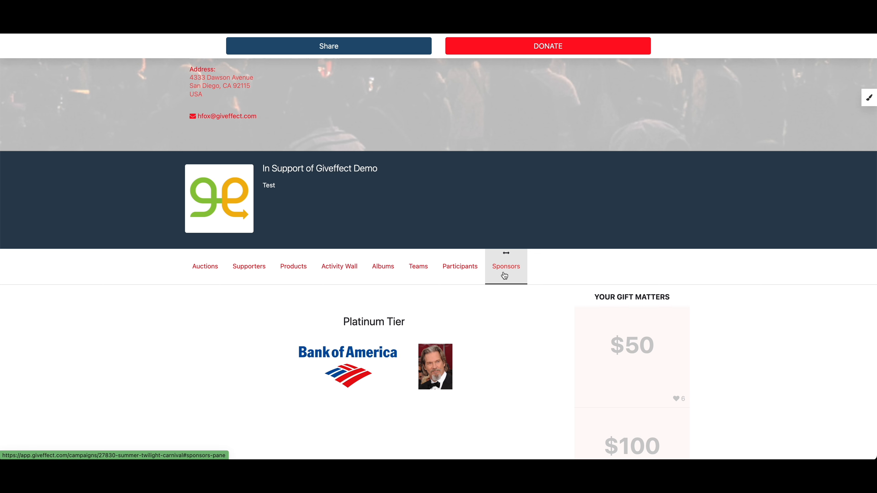
pyautogui.scroll(-3, 505, 311)
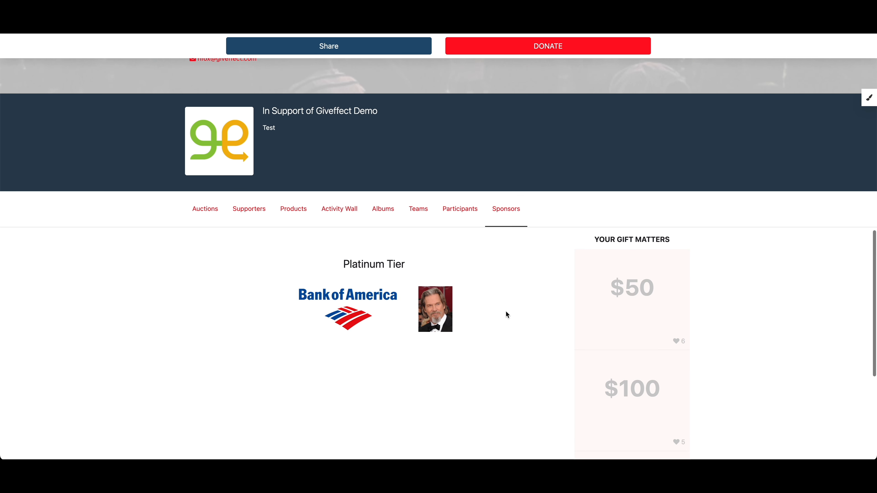
# Move the portrait logo ahead of the Bank of America logo in the Platinum Tier and restore the original order
pyautogui.moveTo(428, 321)
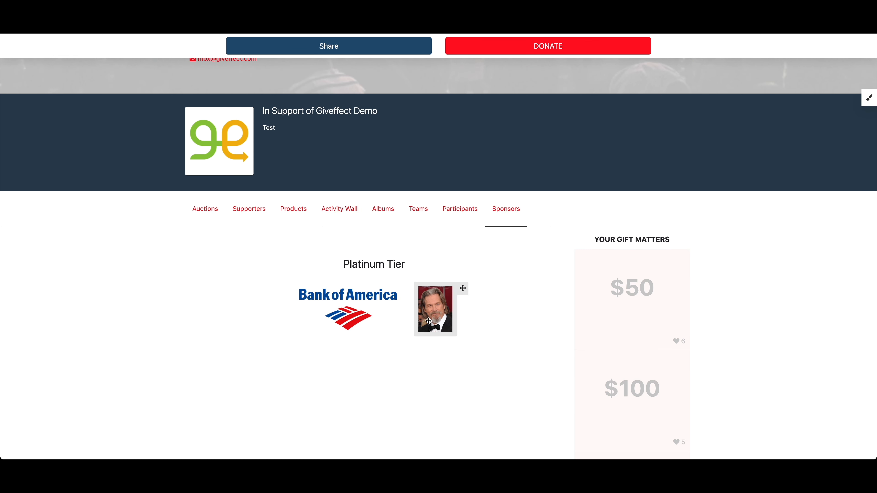
pyautogui.moveTo(429, 321); pyautogui.dragTo(309, 322)
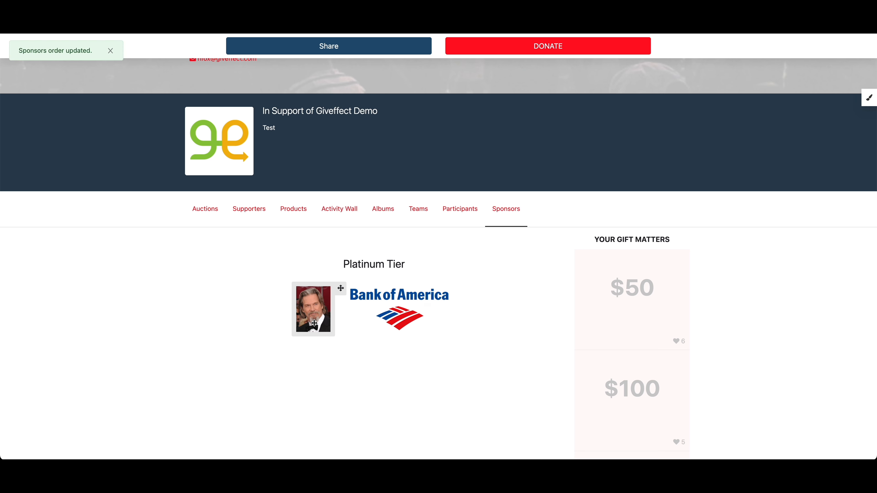
pyautogui.moveTo(322, 314); pyautogui.dragTo(442, 311)
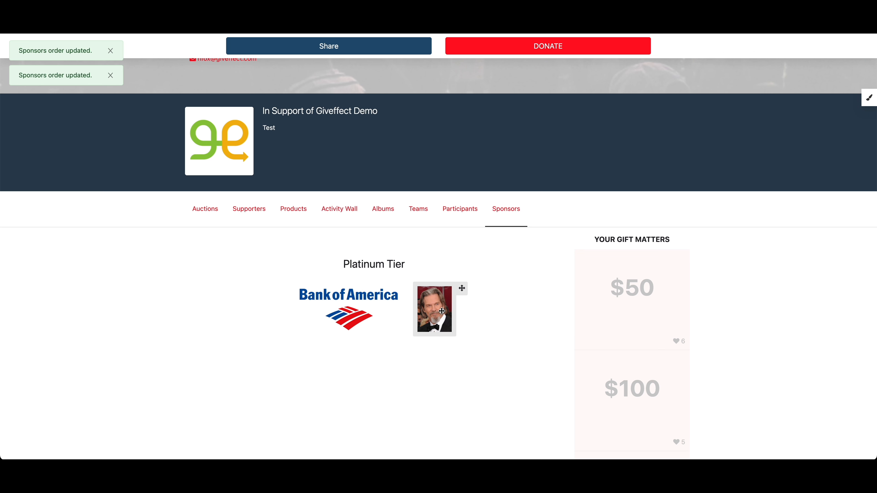
pyautogui.moveTo(442, 311)
pyautogui.mouseDown()
pyautogui.moveTo(316, 313)
pyautogui.moveTo(456, 310)
pyautogui.mouseUp()
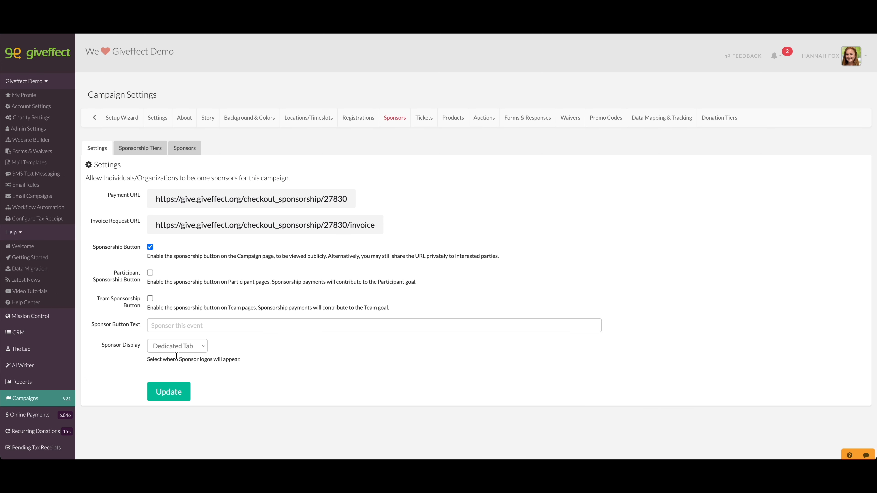
# Select None as the Sponsor Display option in the campaign's sponsor settings
pyautogui.click(174, 350)
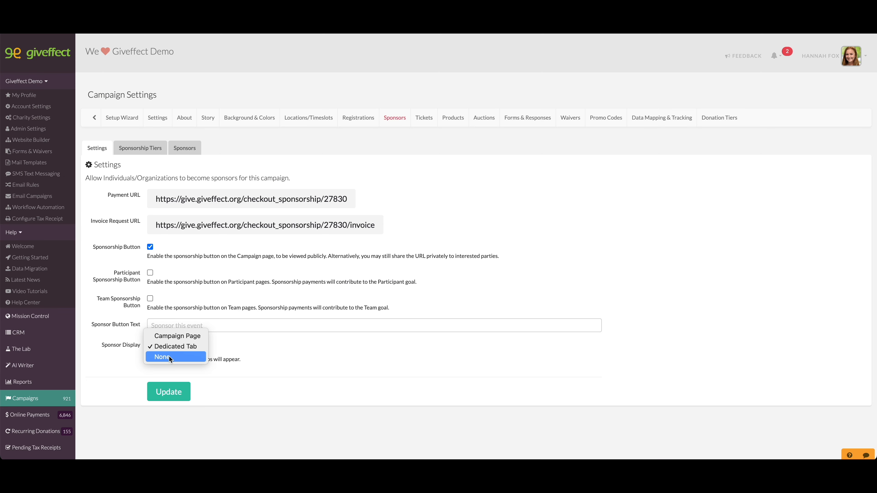
pyautogui.click(169, 358)
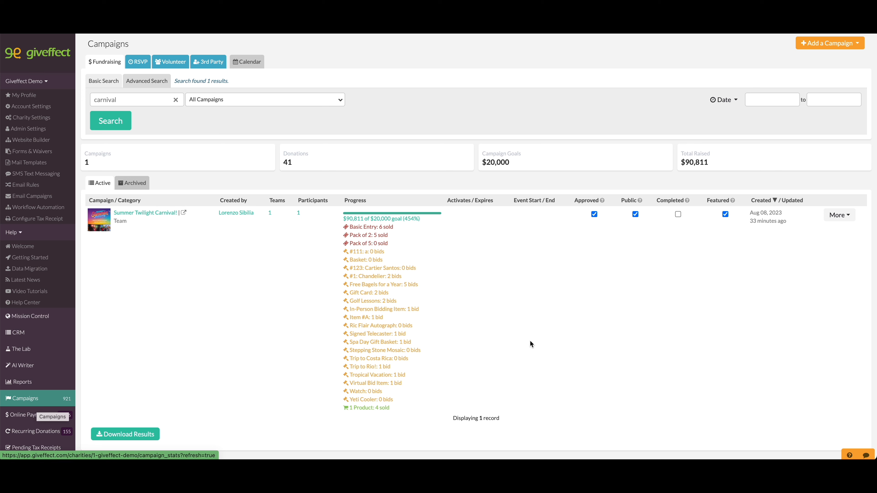
# Open the Mobile Bidder App for the Summer Twilight Carnival campaign from the campaign list
pyautogui.click(836, 224)
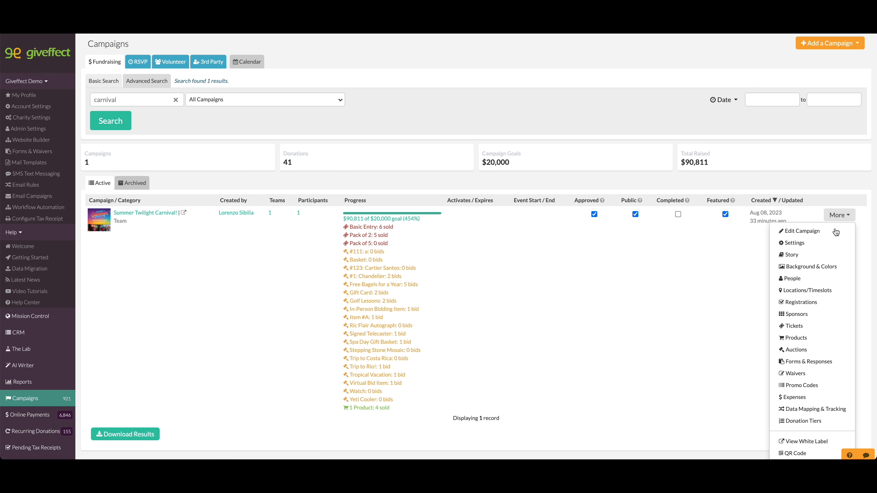
pyautogui.scroll(-2, 832, 258)
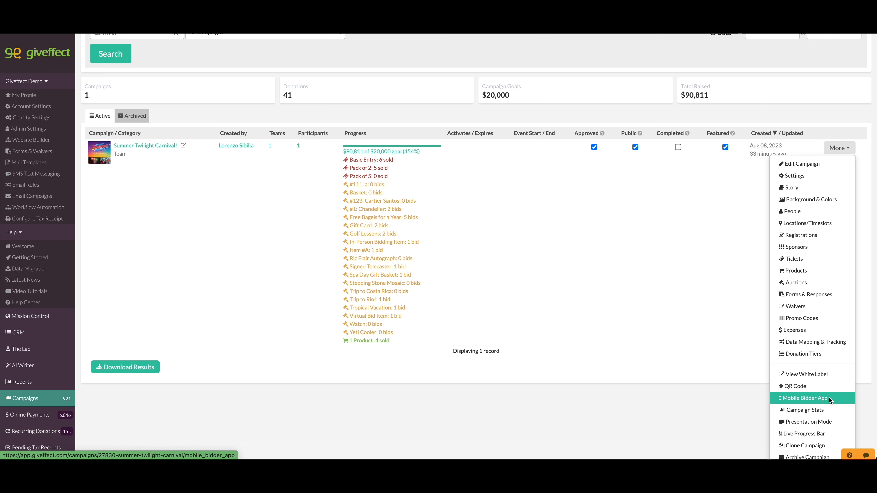
pyautogui.click(830, 399)
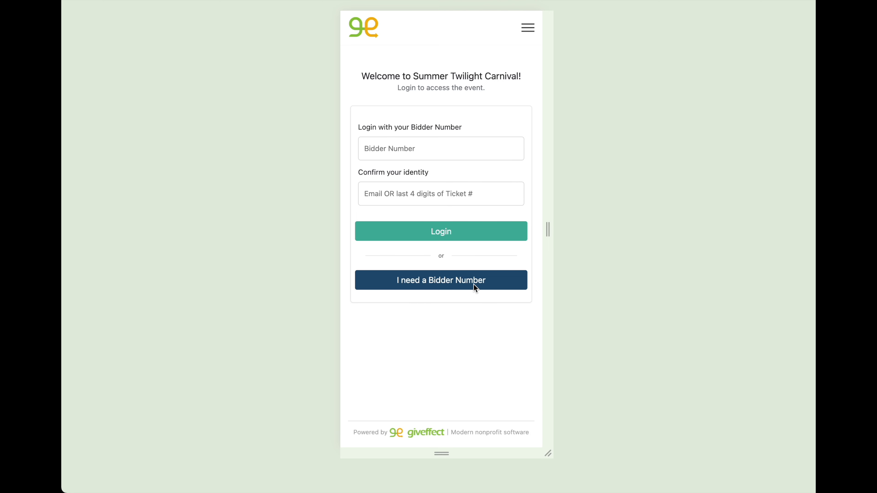
# Open the form for requesting a bidder number and review its contact, address and payment pre-authorization fields
pyautogui.click(441, 286)
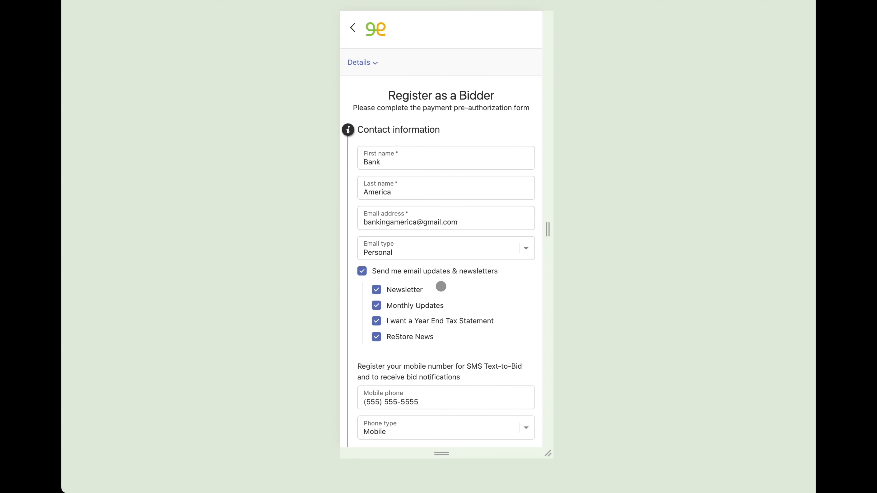
pyautogui.scroll(-15, 441, 287)
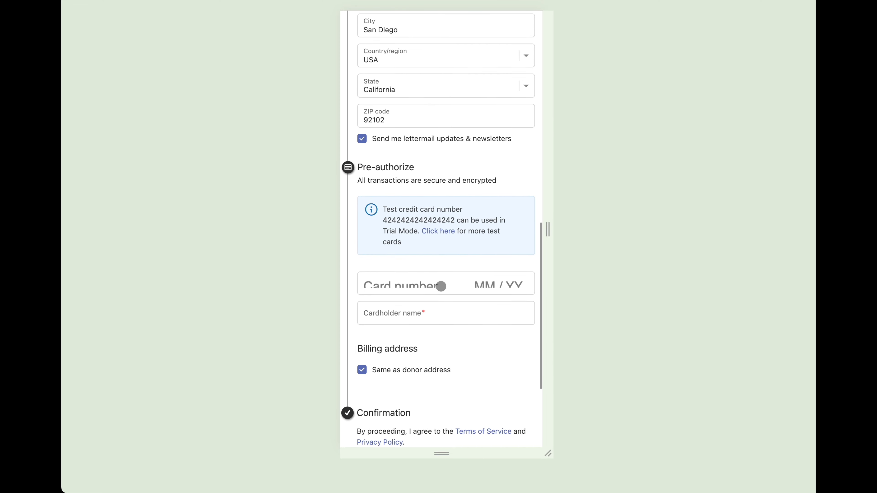
pyautogui.scroll(-3, 441, 287)
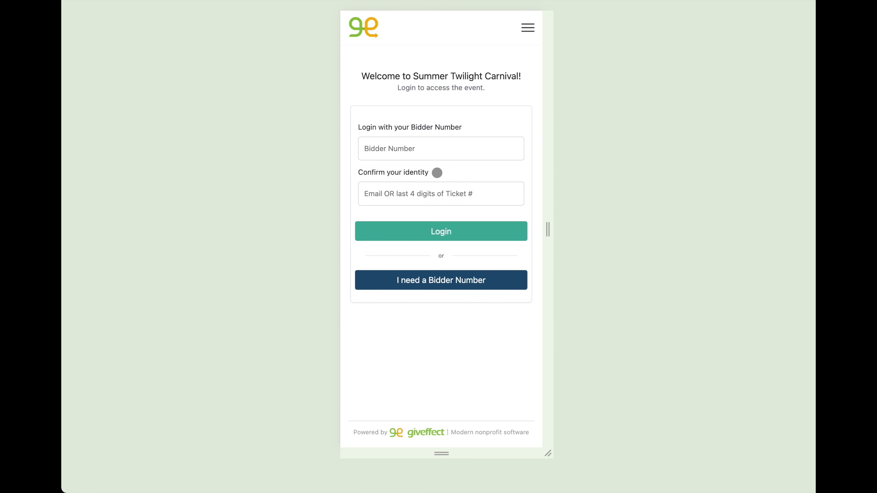
# Log in to the mobile bidder app with the bidder number and the bidder's email address
pyautogui.click(429, 161)
pyautogui.write('0003')
pyautogui.click(413, 206)
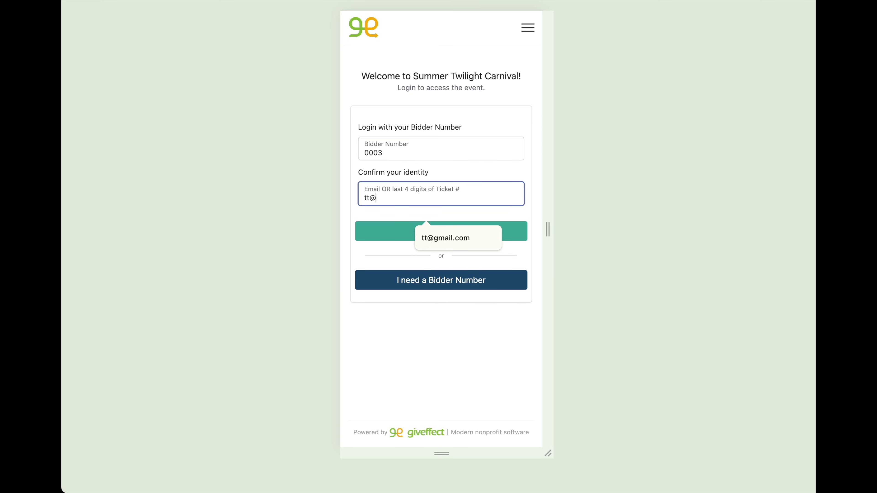
pyautogui.press('Down')
pyautogui.press('Return')
pyautogui.click(406, 237)
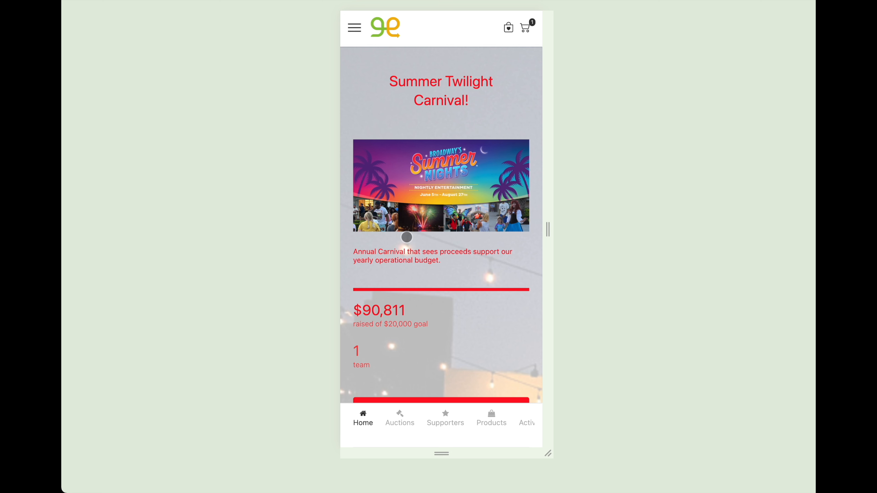
# Review the mobile Home page, including the fundraising progress, the donate, auction, sponsor and volunteer buttons, and the venue section
pyautogui.scroll(-5, 406, 237)
pyautogui.scroll(-2, 407, 237)
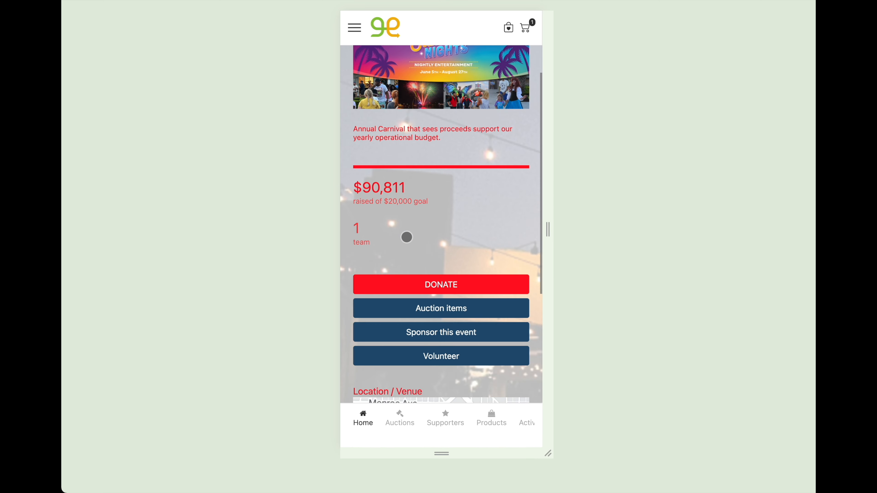
pyautogui.scroll(-3, 407, 237)
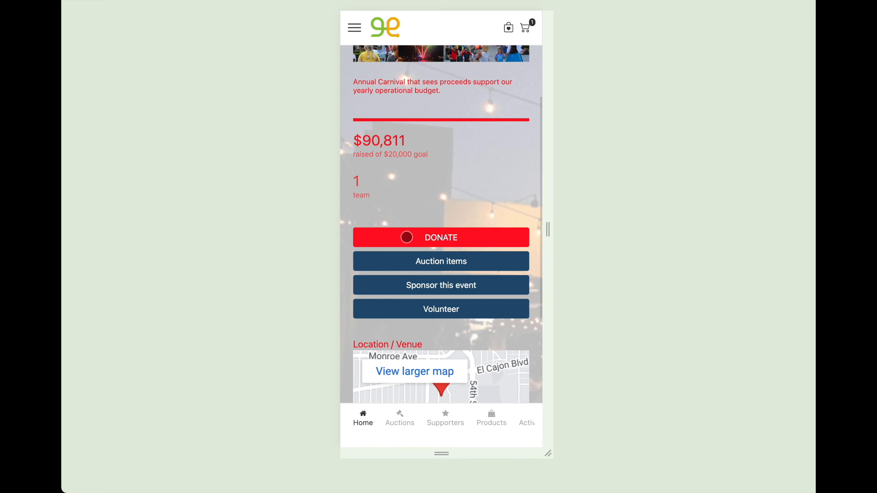
pyautogui.scroll(-2, 407, 237)
pyautogui.scroll(3, 407, 237)
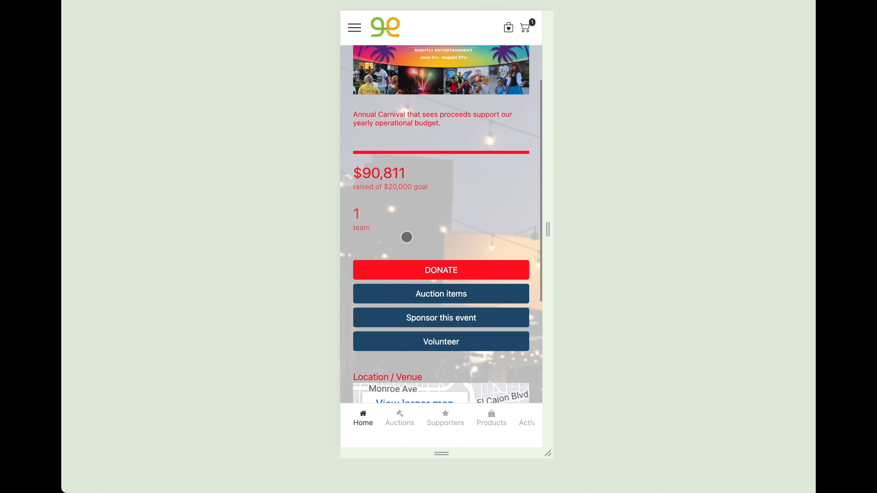
pyautogui.scroll(1, 407, 238)
pyautogui.scroll(3, 407, 237)
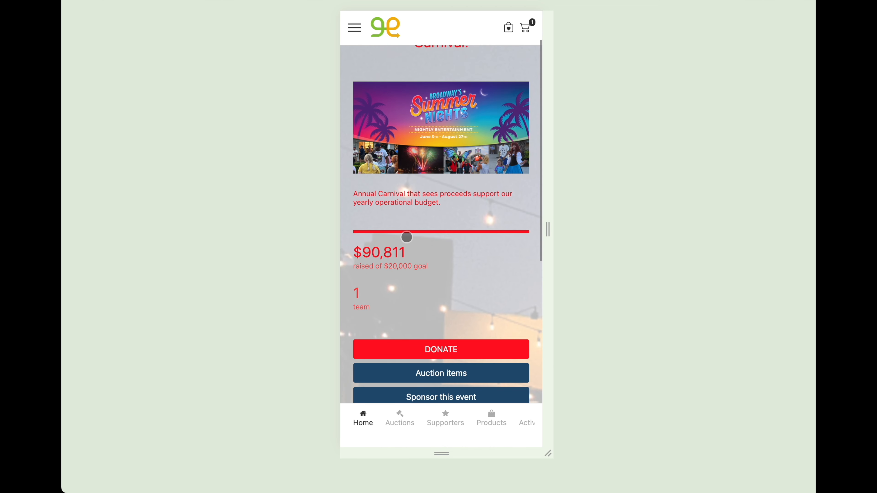
pyautogui.scroll(-1, 407, 237)
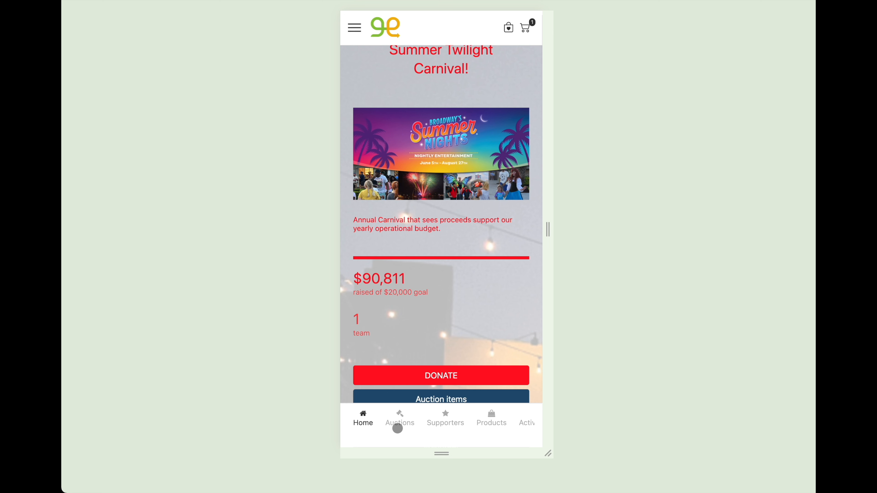
# Browse the app's Auctions, Supporters, Products and Activity Wall sections, look through the remaining section links, and return to Home
pyautogui.click(397, 419)
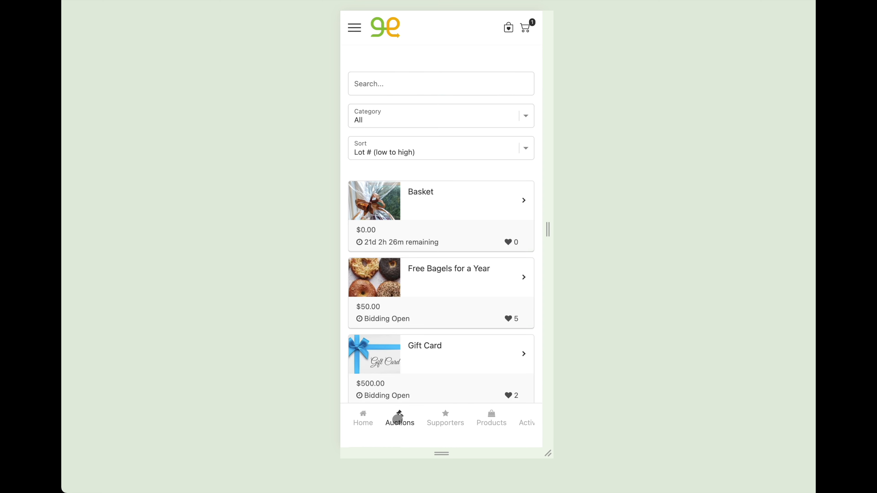
pyautogui.click(447, 420)
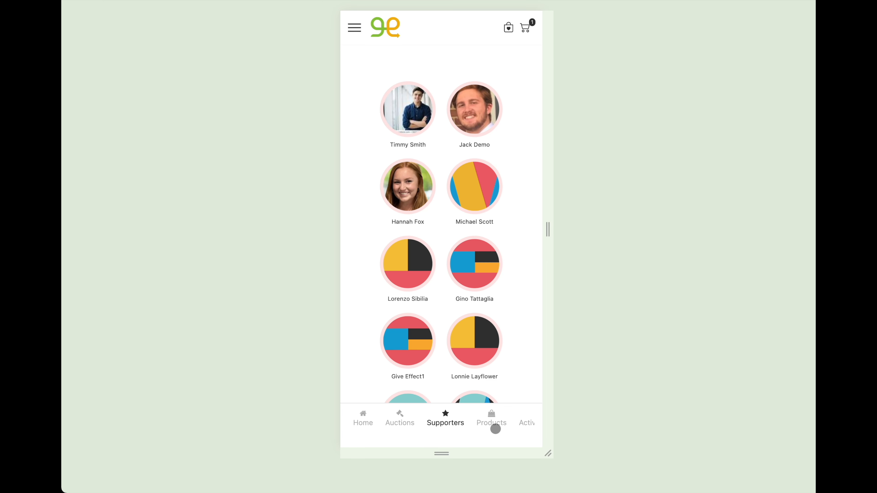
pyautogui.click(496, 428)
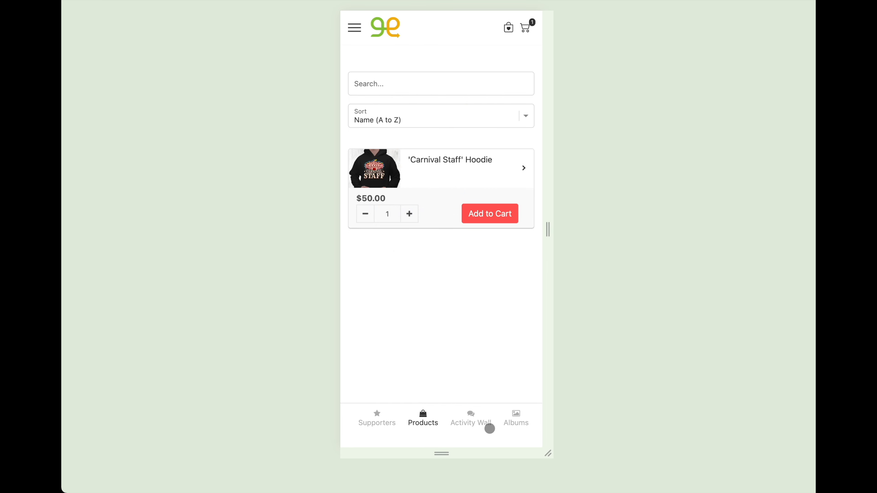
pyautogui.click(471, 425)
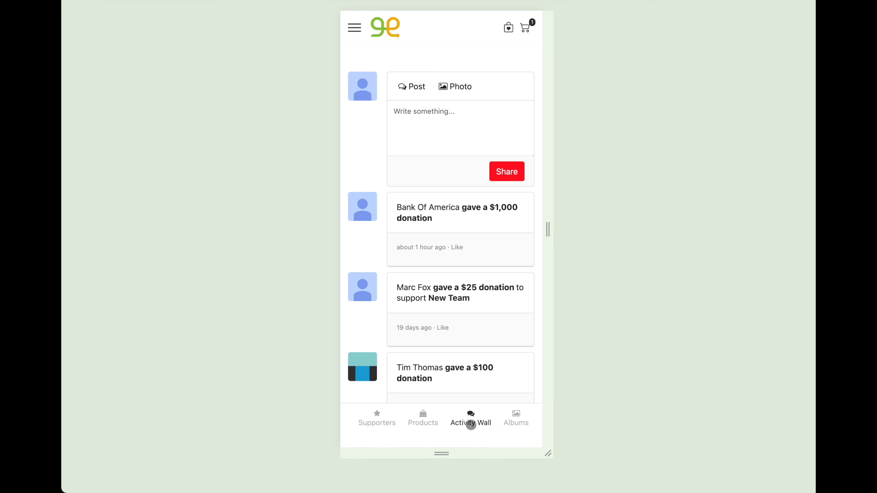
pyautogui.hscroll(3, 471, 425)
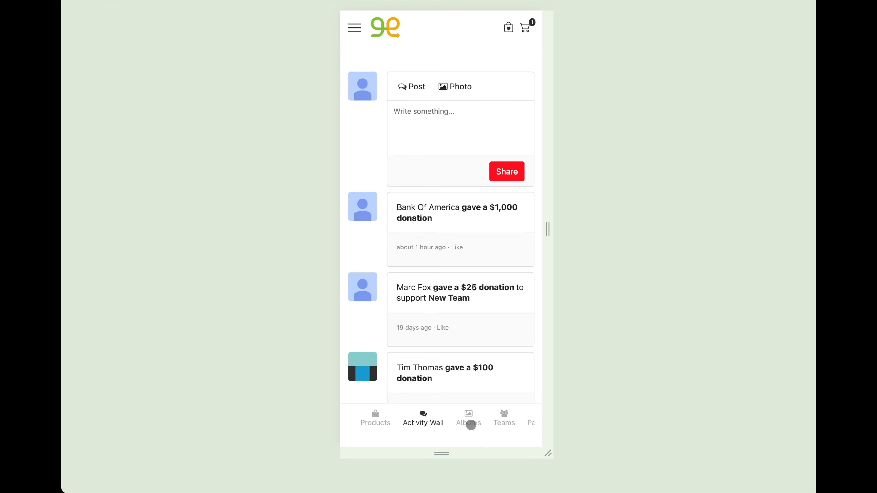
pyautogui.hscroll(2, 471, 425)
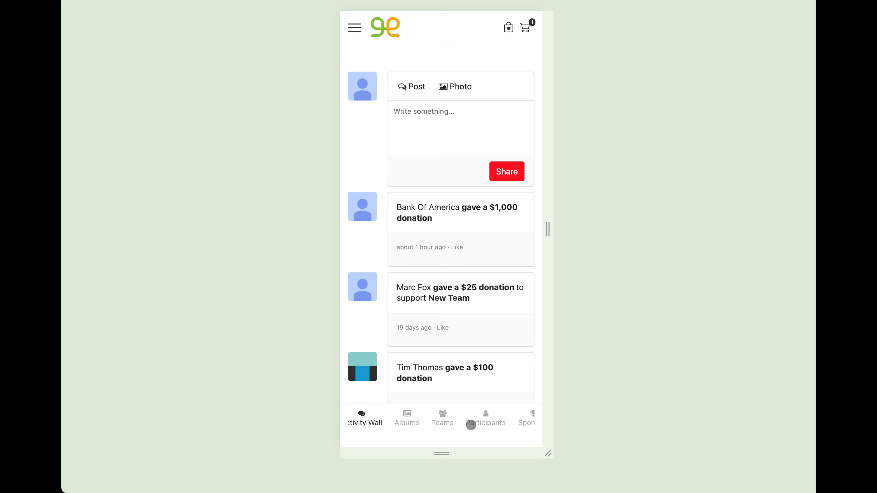
pyautogui.hscroll(1, 471, 425)
pyautogui.hscroll(1, 471, 425)
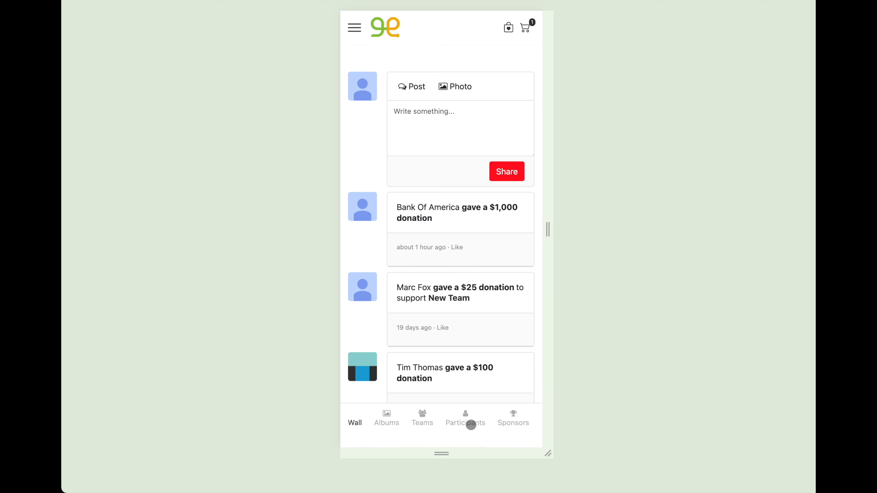
pyautogui.hscroll(-5, 471, 424)
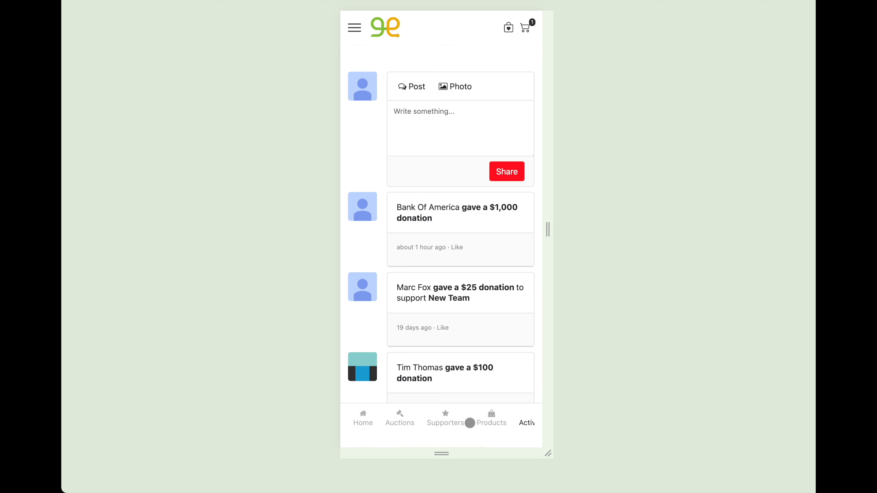
pyautogui.click(360, 421)
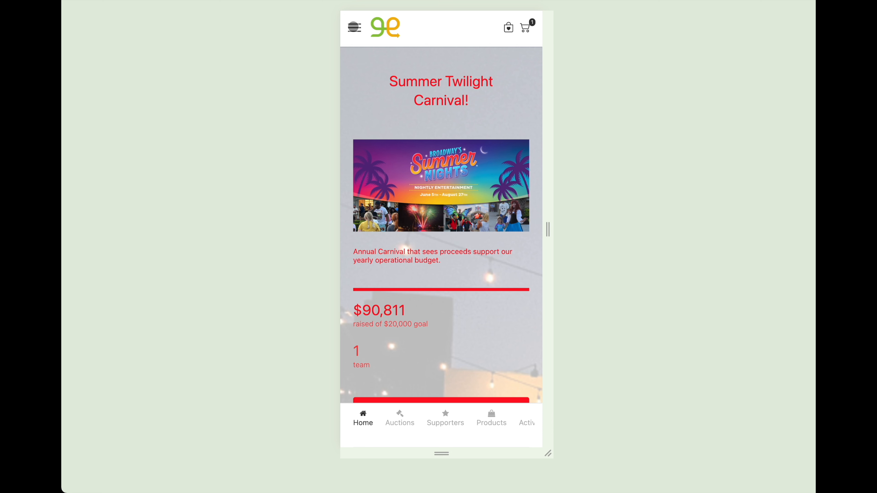
# Examine the mobile app's navigation menu, go to Home from it, and reopen the menu
pyautogui.click(354, 27)
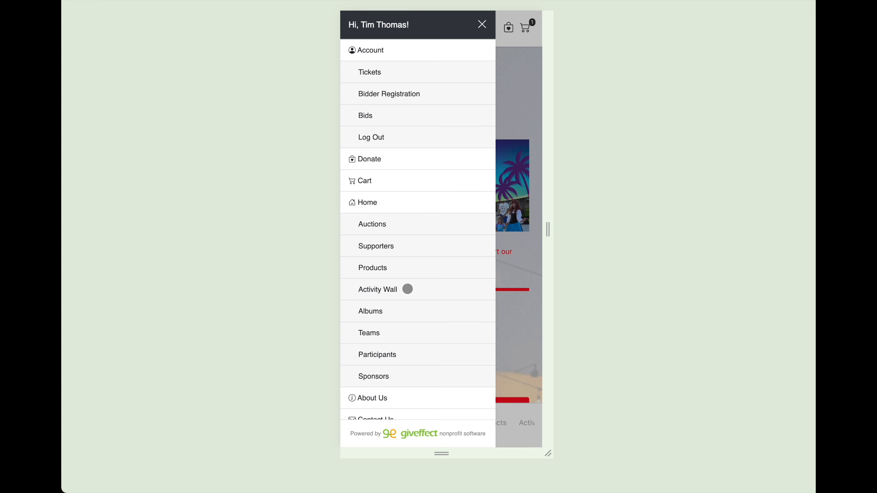
pyautogui.click(388, 205)
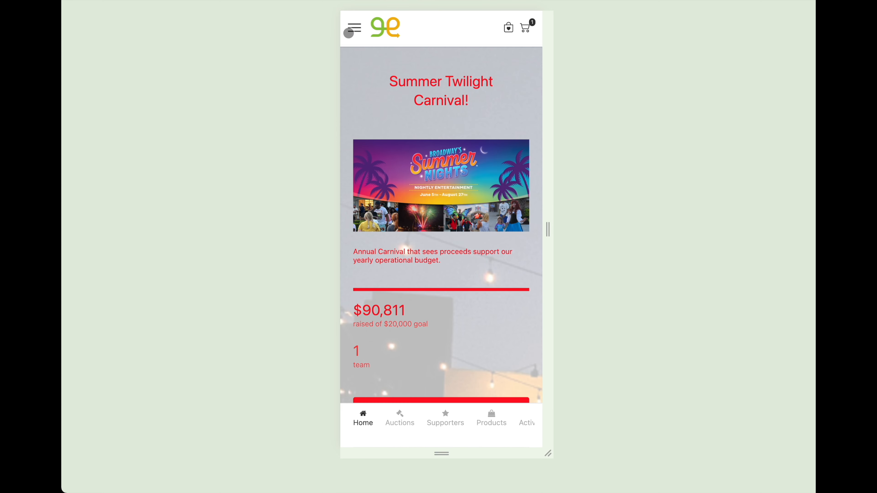
pyautogui.click(350, 31)
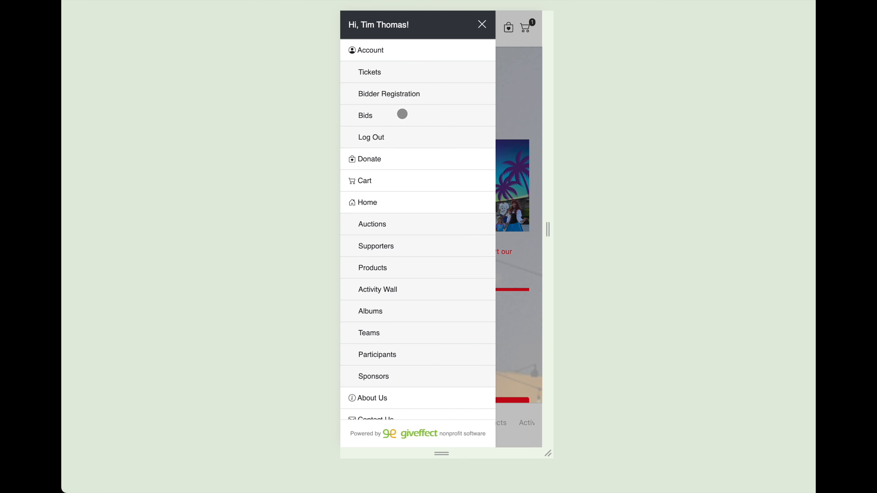